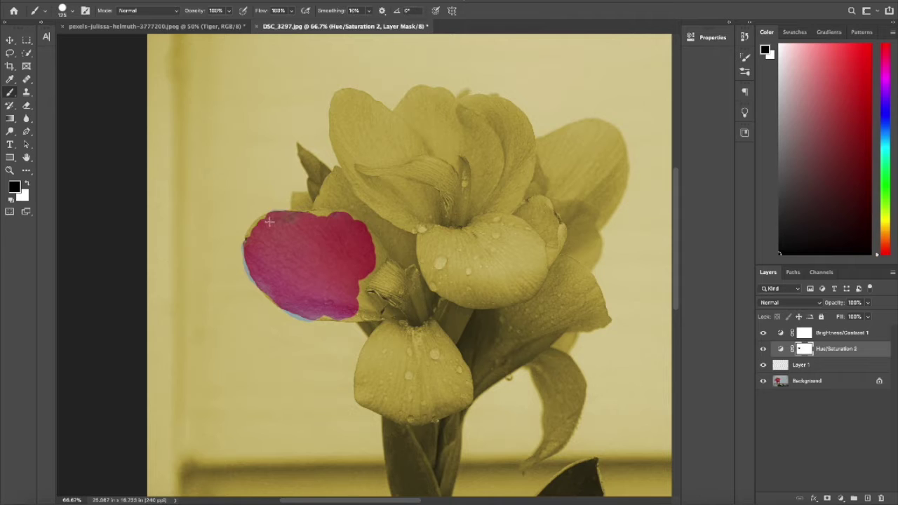
Paint black over the flower's petals on the Hue/Saturation 2 layer mask to remove the yellow tint from them
mouse_move(351, 98)
left_mouse_down()
mouse_move(361, 147)
mouse_move(336, 112)
mouse_move(368, 136)
mouse_move(399, 141)
mouse_move(444, 124)
mouse_move(403, 101)
mouse_move(449, 95)
mouse_move(459, 123)
left_mouse_up()
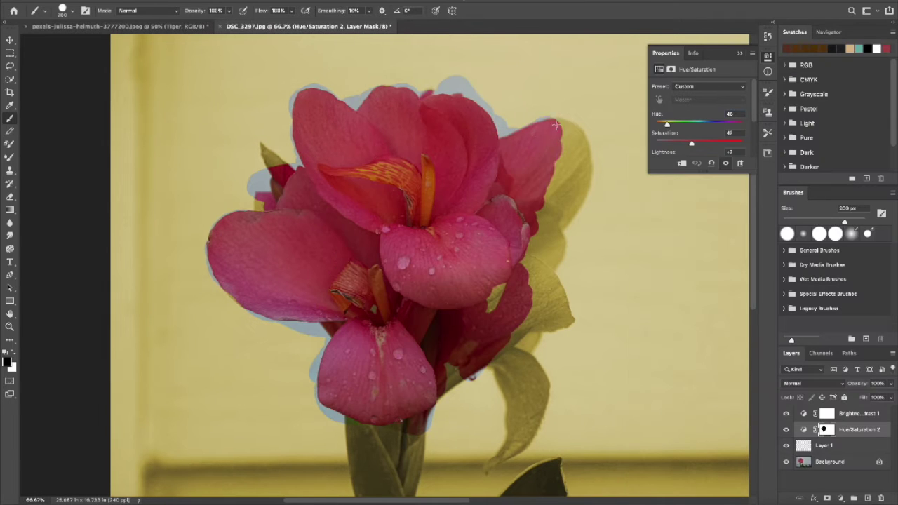
mouse_move(555, 125)
left_mouse_down()
mouse_move(552, 201)
mouse_move(564, 166)
mouse_move(519, 264)
mouse_move(552, 238)
mouse_move(536, 290)
mouse_move(536, 324)
left_mouse_up()
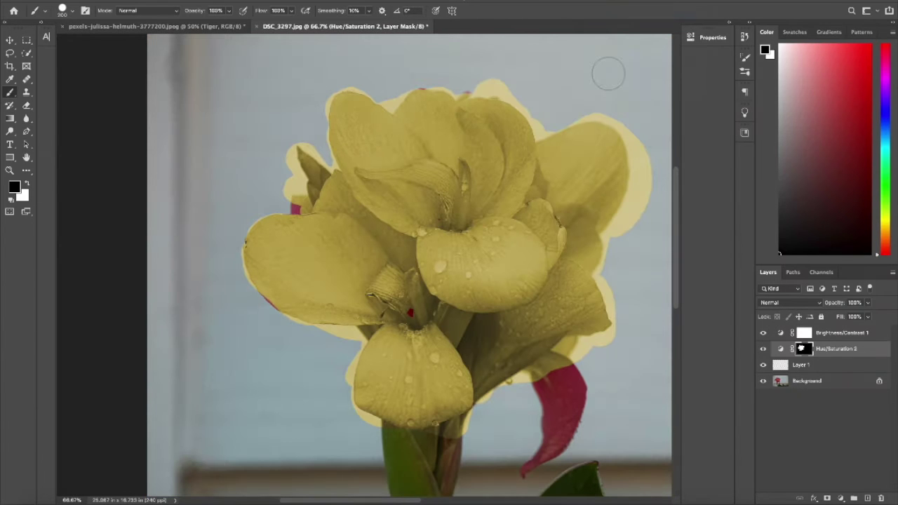
Shrink the brush and mask out the yellow spill beyond the flower's upper petal edge
key("bracketleft")
key("bracketleft")
key("bracketleft")
key("bracketleft")
key("bracketleft")
key("bracketleft")
key("bracketleft")
key("bracketleft")
left_click_drag(485, 76, 519, 103)
Paint black on the Hue/Saturation 2 mask to trim the yellow spill along the outer edges of the flower's right-hand petals
key("super+plus")
key("super+plus")
key("super+plus")
left_click_drag(498, 163, 142, 472)
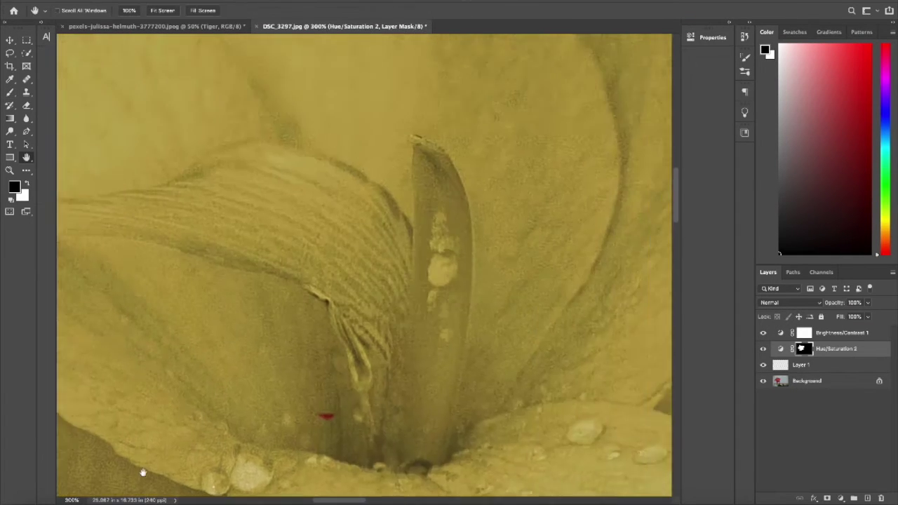
left_click_drag(421, 63, 299, 180)
scroll(346, 207, "down", 3)
key("b")
left_click_drag(431, 273, 296, 197)
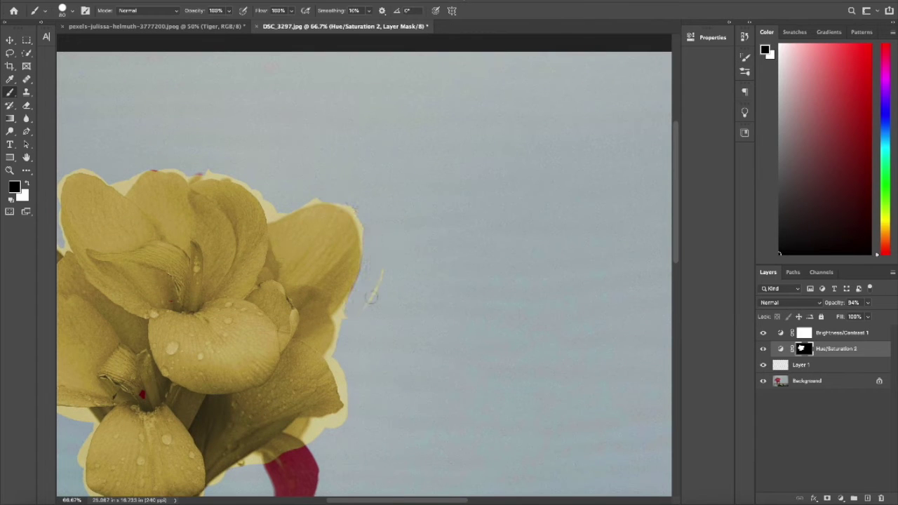
mouse_move(291, 201)
left_mouse_down()
mouse_move(196, 172)
mouse_move(295, 208)
mouse_move(358, 269)
mouse_move(300, 427)
left_mouse_up()
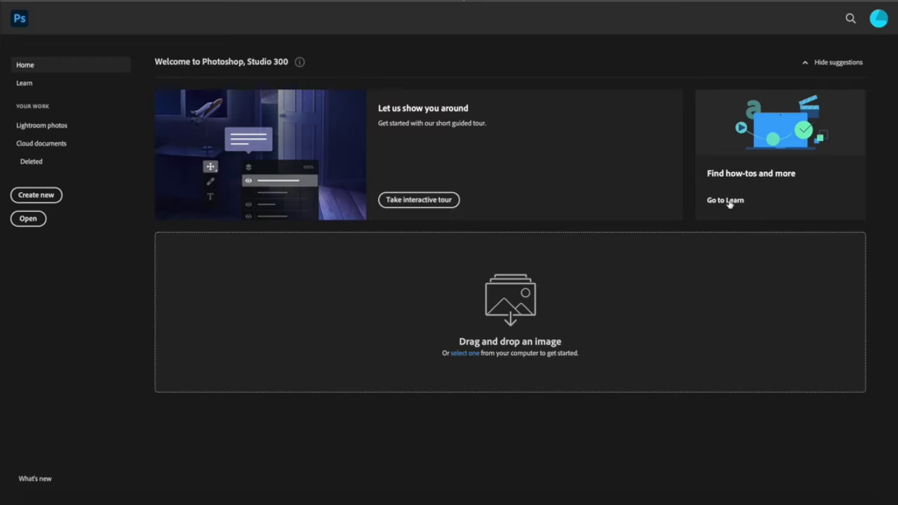
View the available tutorials on the Learn page and return to the Home screen
left_click(730, 202)
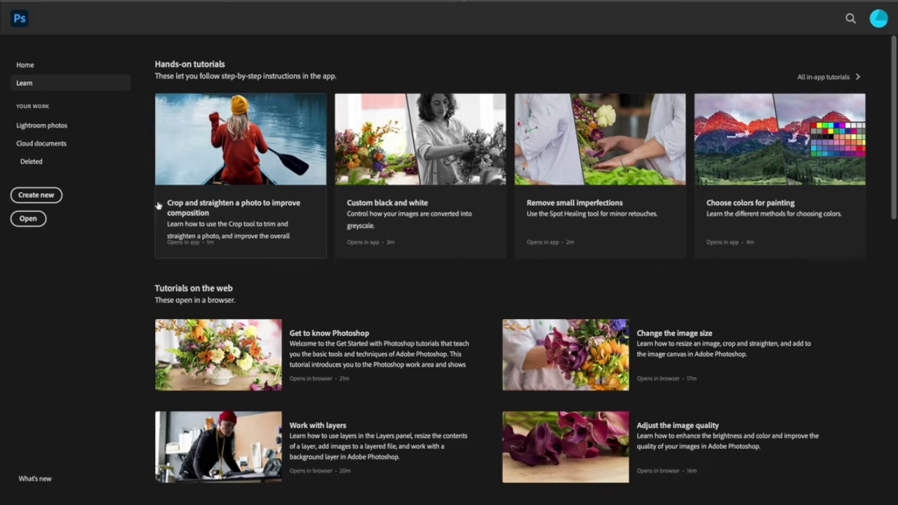
left_click(25, 65)
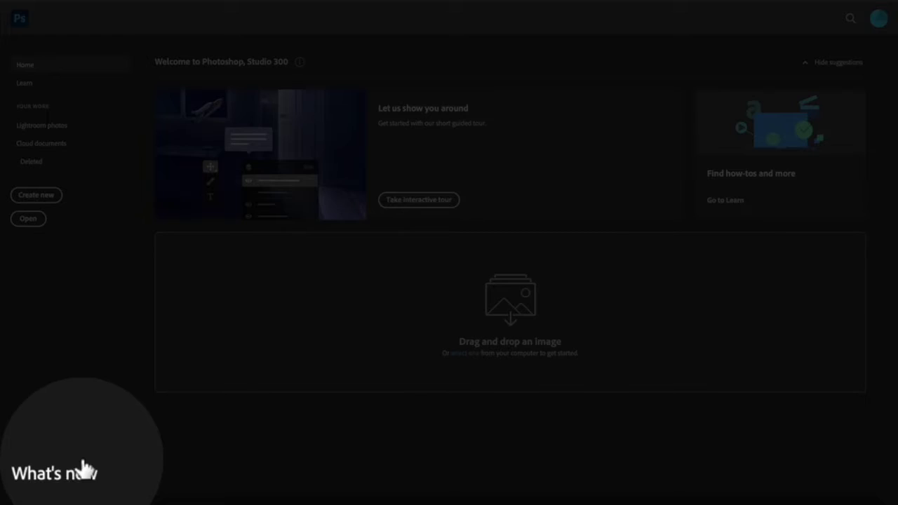
Review the What's new entries from Photoshop on iPad through Better Content-Aware Fill and close the overview
left_click(43, 478)
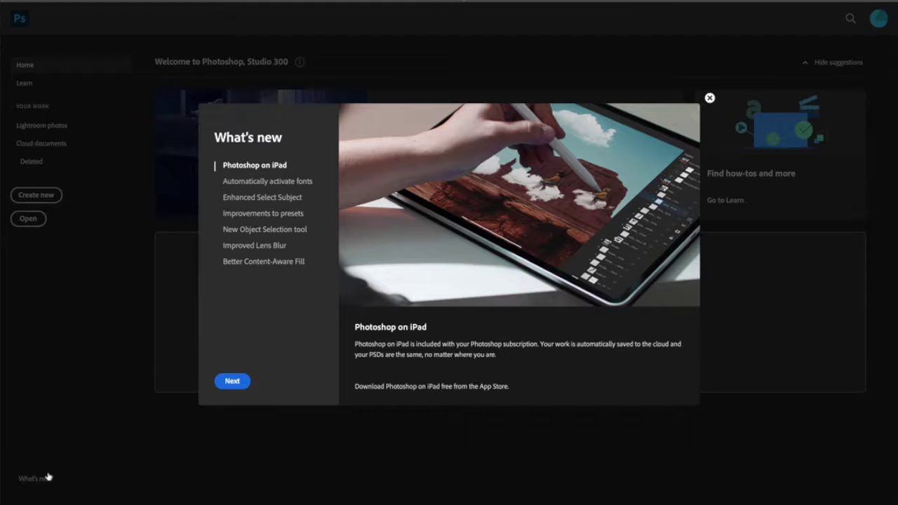
left_click(243, 183)
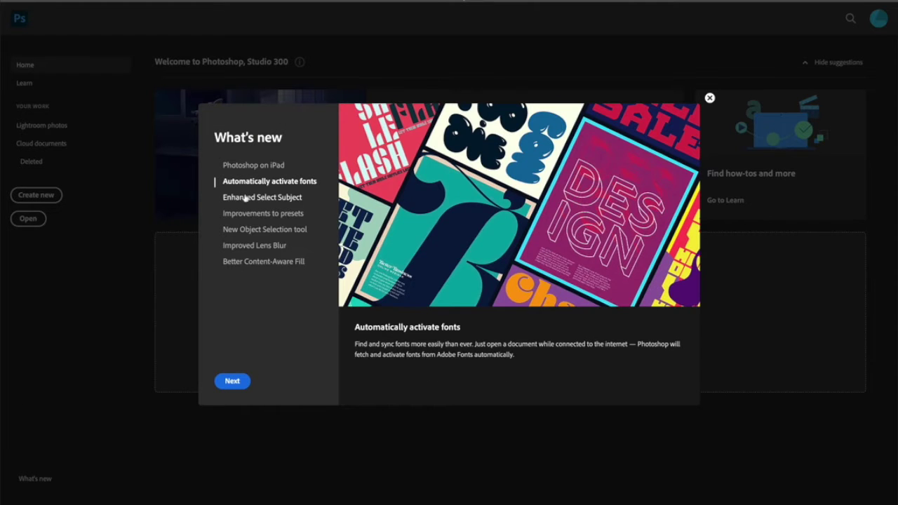
left_click(247, 197)
left_click(247, 214)
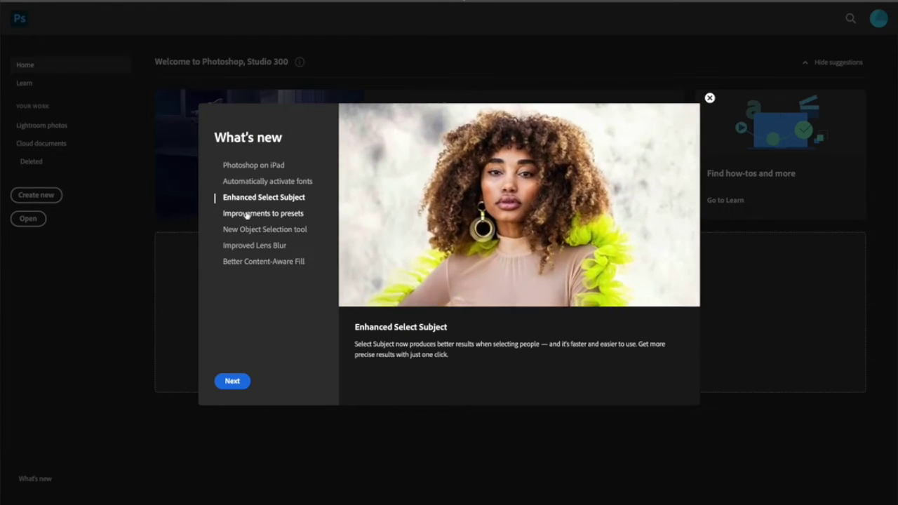
left_click(245, 232)
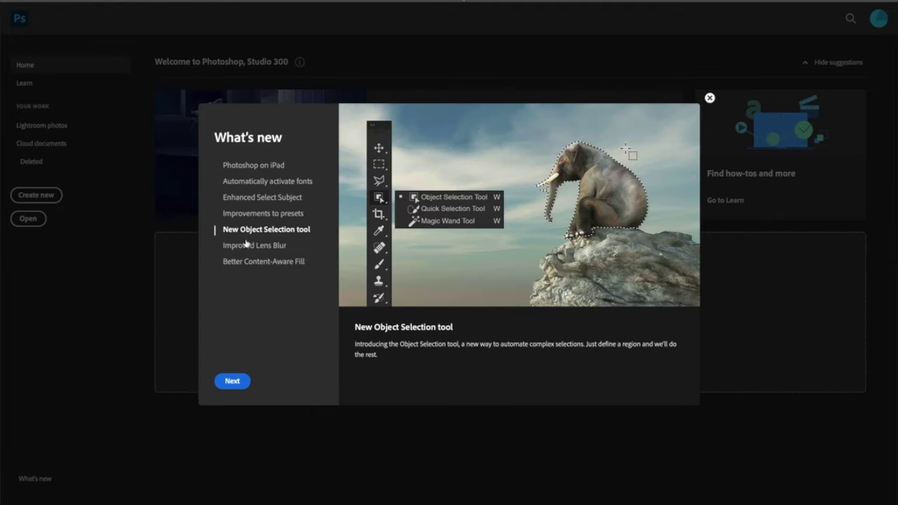
left_click(245, 246)
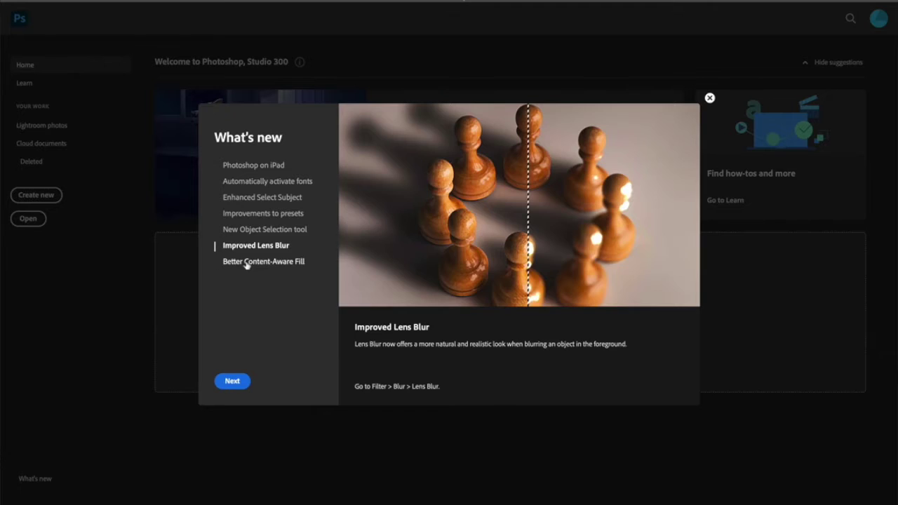
left_click(246, 262)
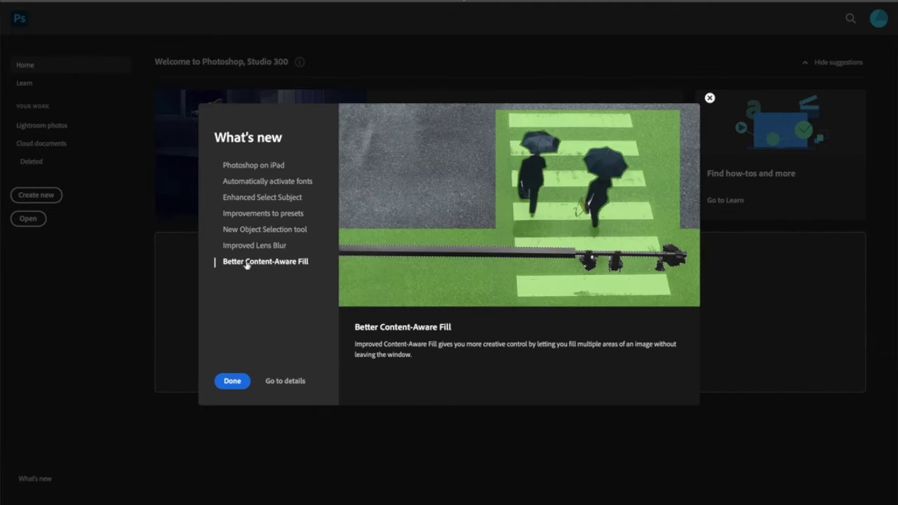
left_click(232, 380)
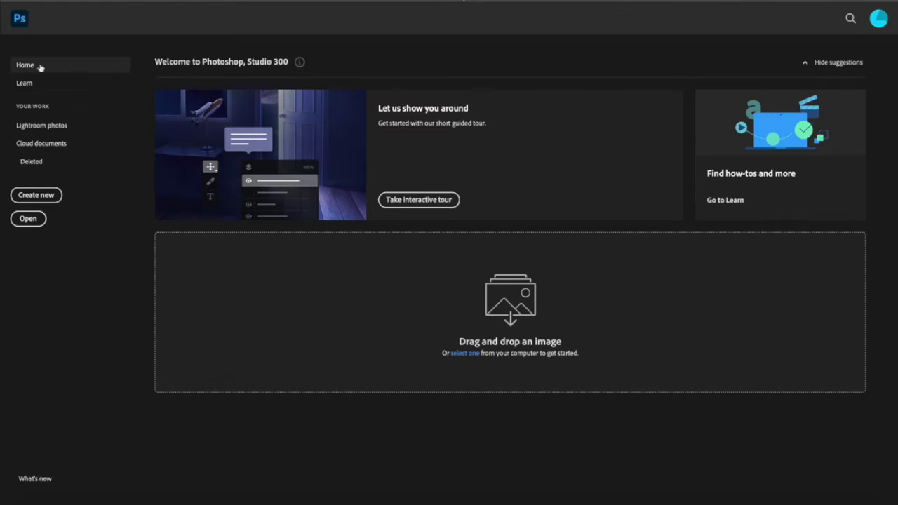
Start a new document and browse the Saved, Photo, Print, Art & Illustration and Web preset categories
left_click(79, 0)
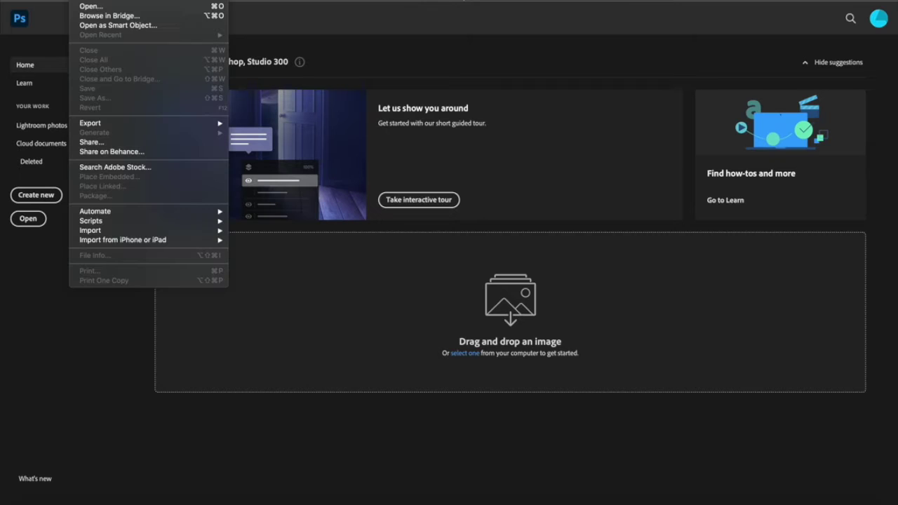
left_click(102, 1)
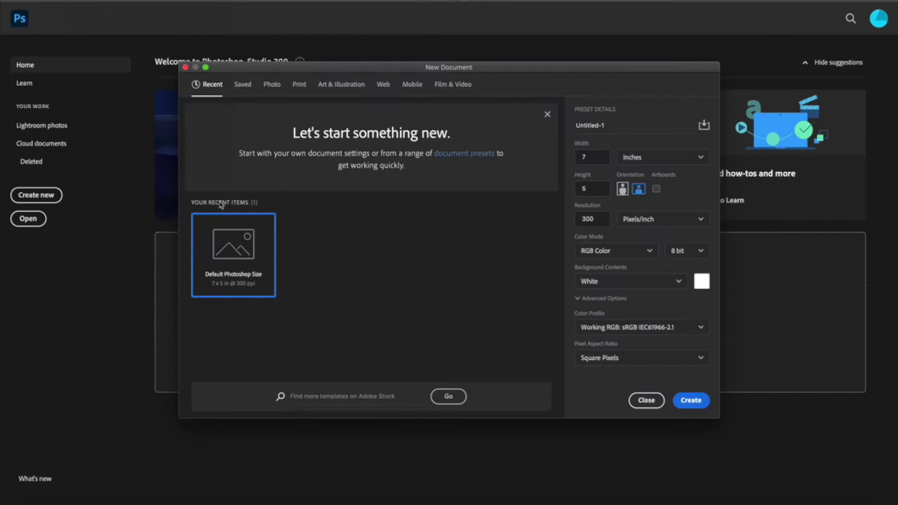
left_click(246, 86)
left_click(273, 87)
left_click(299, 86)
left_click(349, 87)
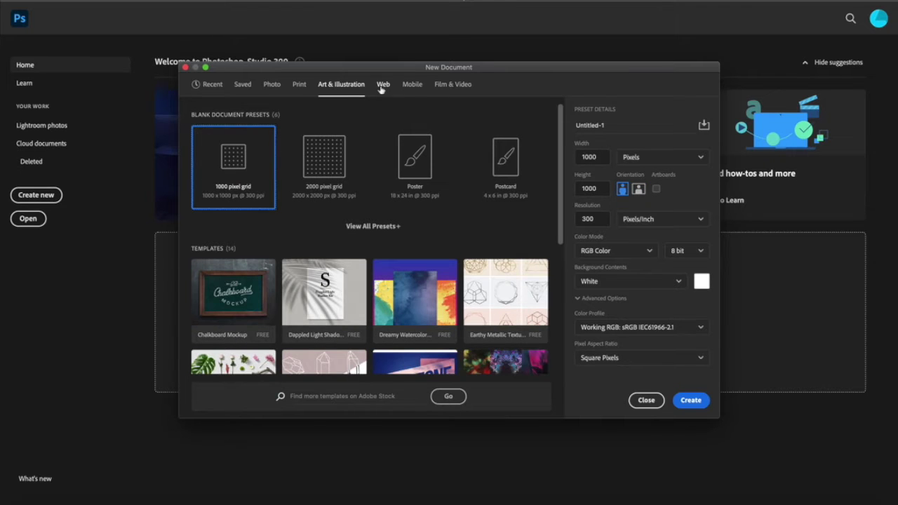
left_click(381, 88)
left_click_drag(720, 414, 779, 502)
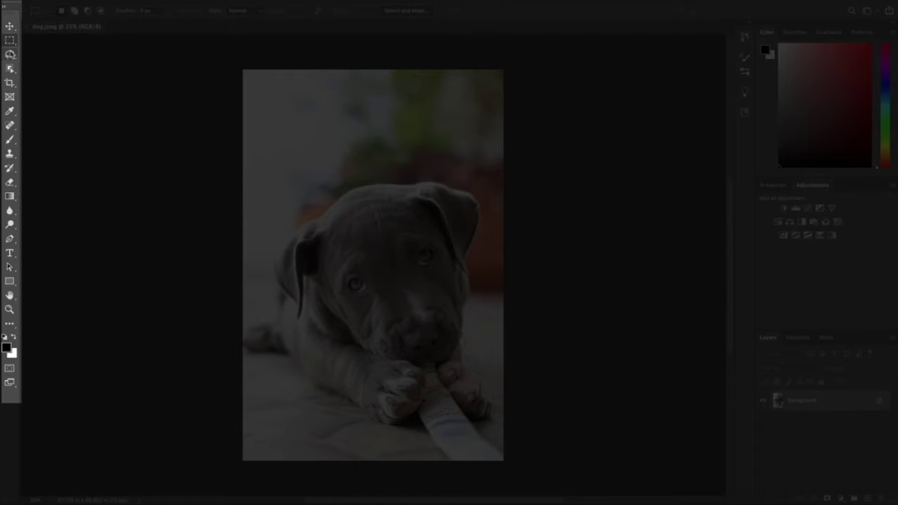
Switch through the Crop and Frame tools to the Eyedropper, and arrange the toolbar in two columns
left_click(9, 79)
left_click(10, 83)
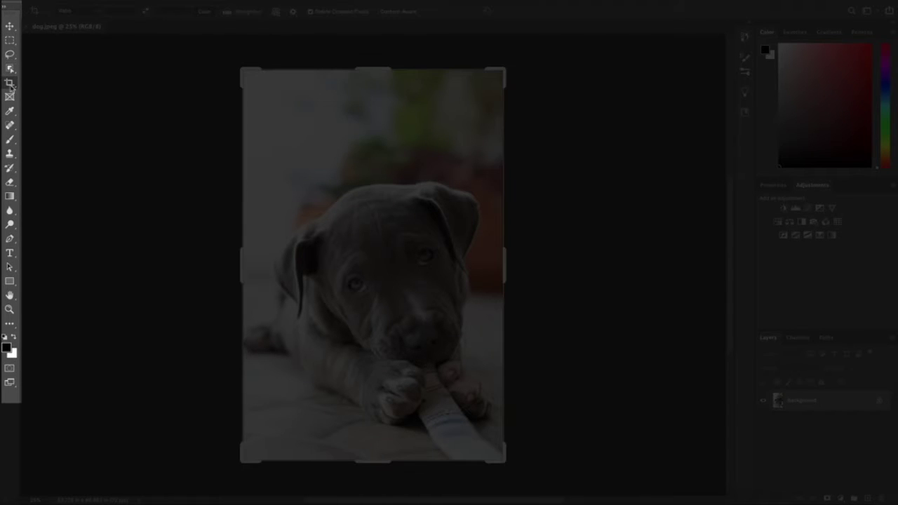
left_click(10, 97)
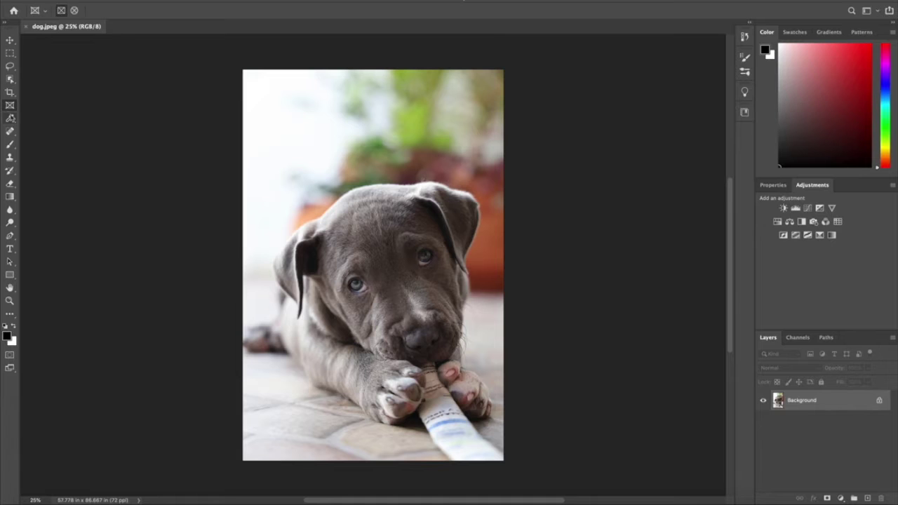
left_click(10, 118)
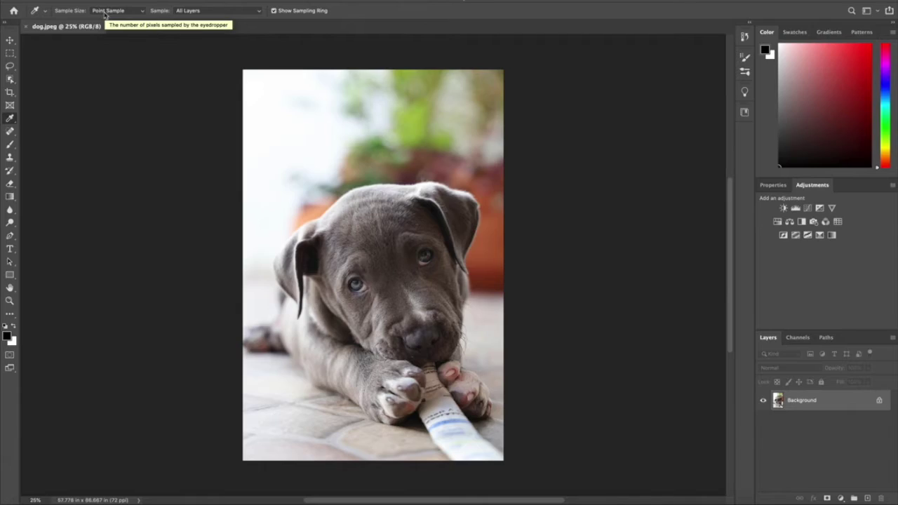
left_click(6, 24)
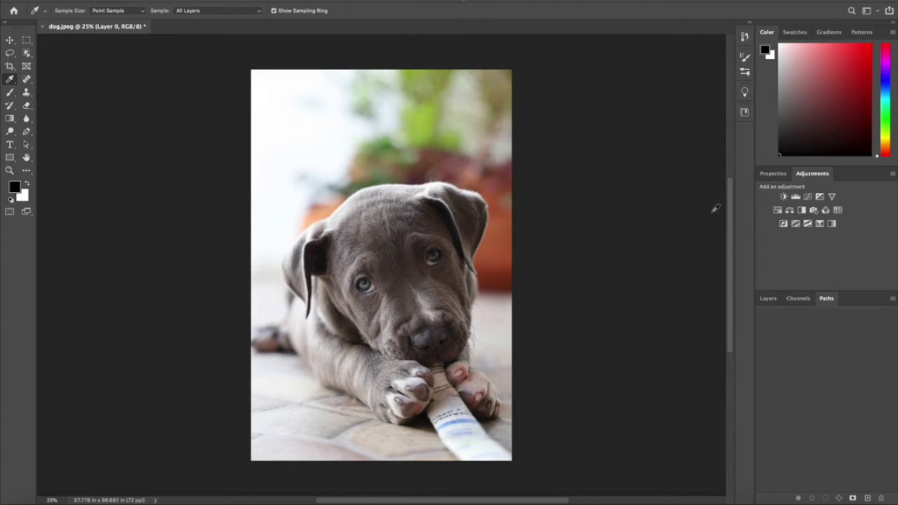
Show the Channels panel and the Paragraph panel in the workspace
left_click(310, 0)
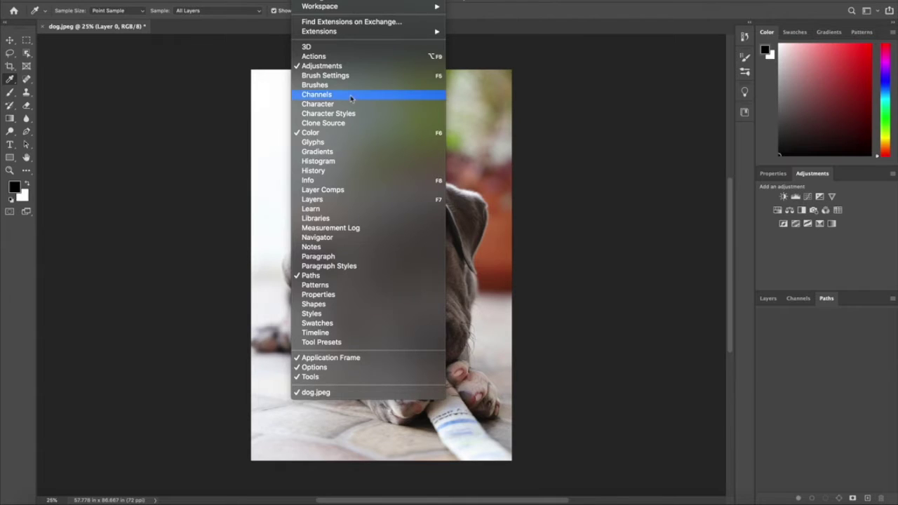
left_click(351, 95)
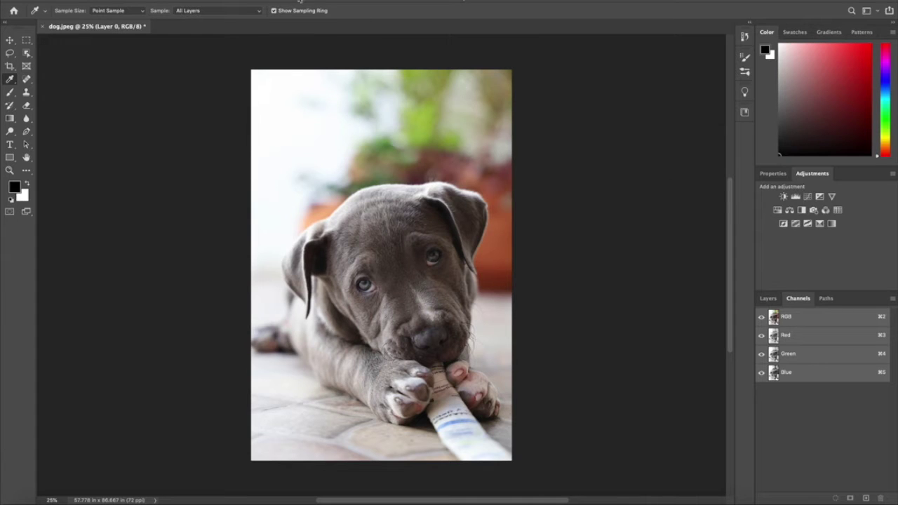
left_click(309, 0)
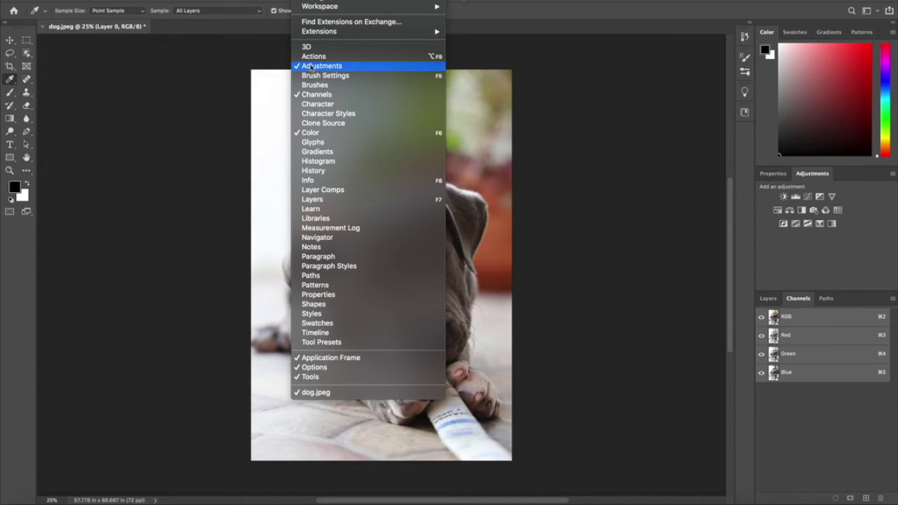
left_click(329, 257)
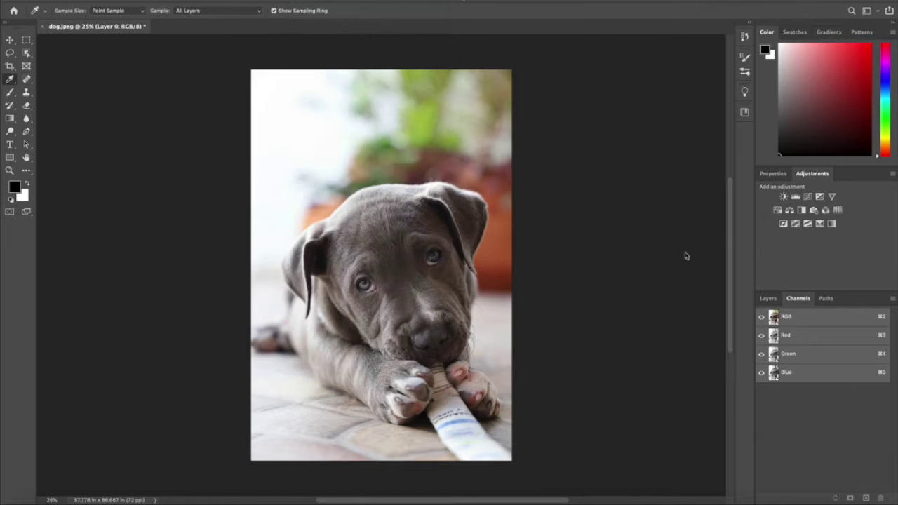
Dock the Paragraph panel beside the toolbar and the Character panel as its own column beside the collapsed panel icons
left_click_drag(674, 88, 41, 172)
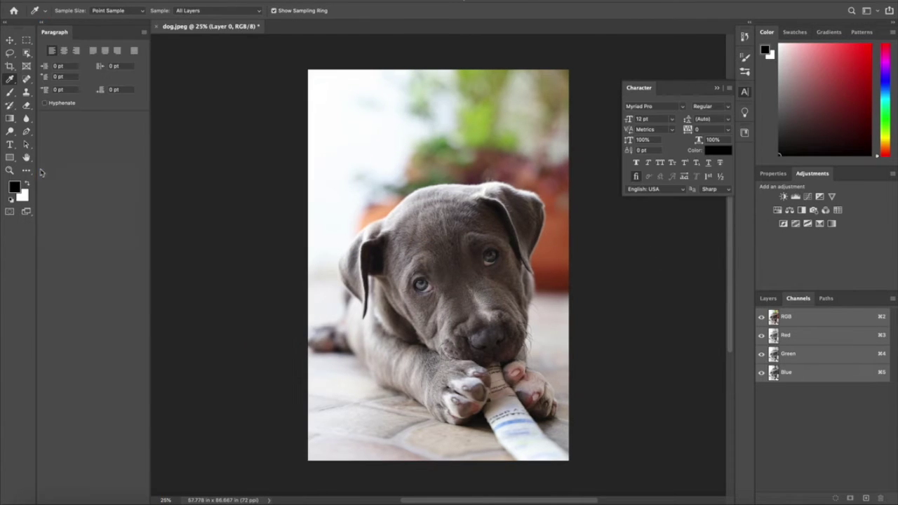
left_click_drag(646, 92, 728, 249)
Bring the Properties panel and the Layers panel to the front of their groups
left_click(765, 172)
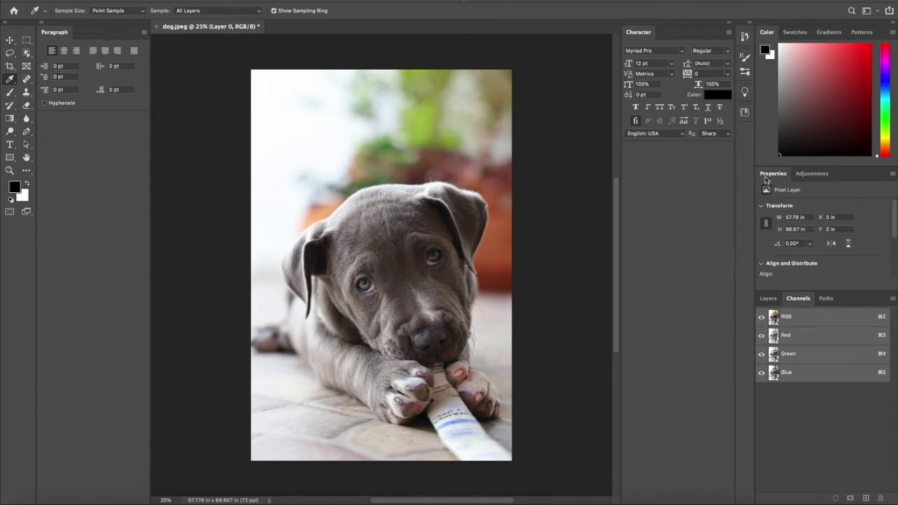
left_click(771, 299)
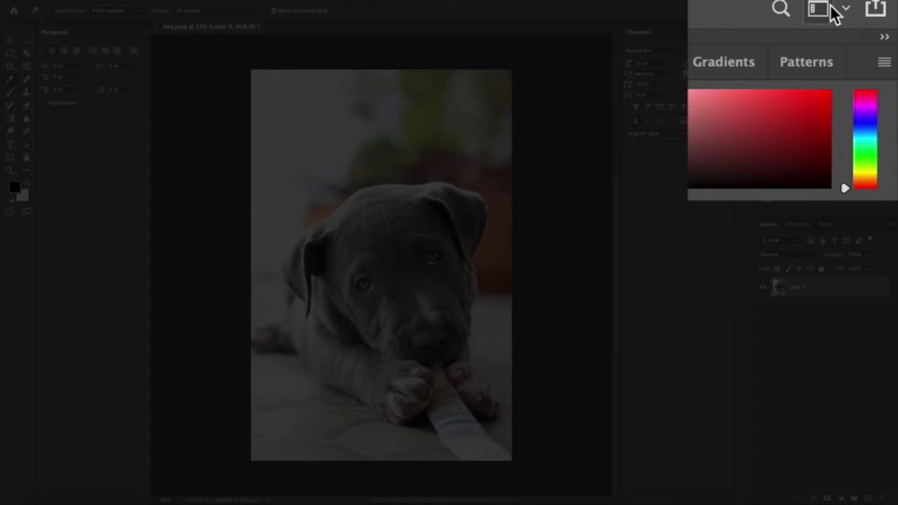
Change the workspace from Essentials to Photography
left_click(832, 14)
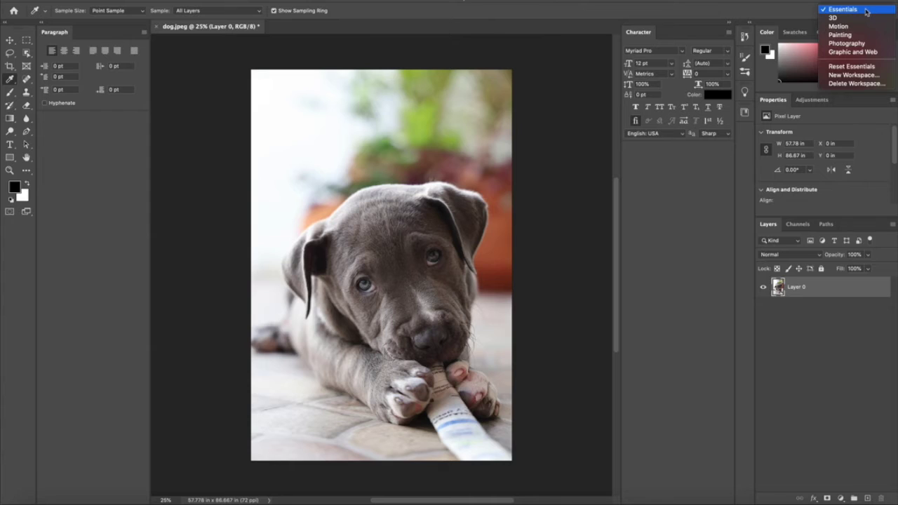
left_click(863, 44)
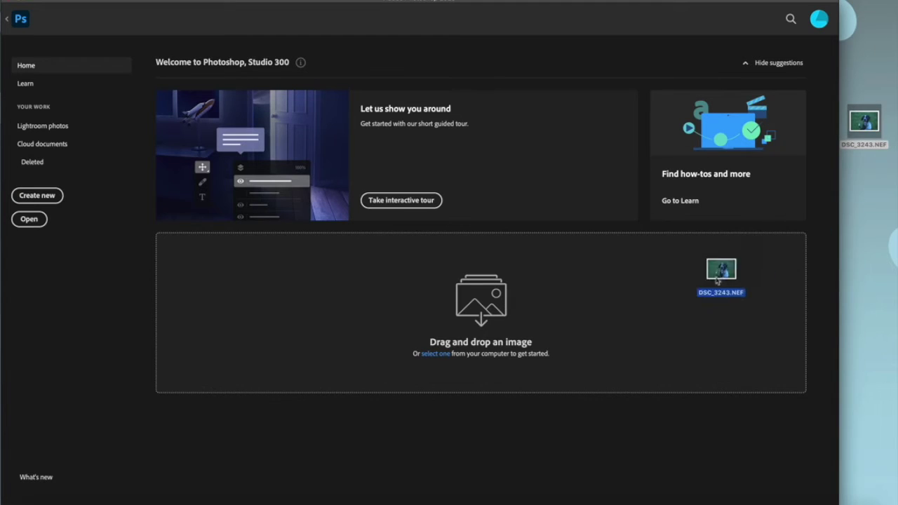
Open the raw photo DSC_3243.NEF and set its Temperature to 4100, Highlights to -31 and Shadows to +17
left_click_drag(721, 270, 631, 311)
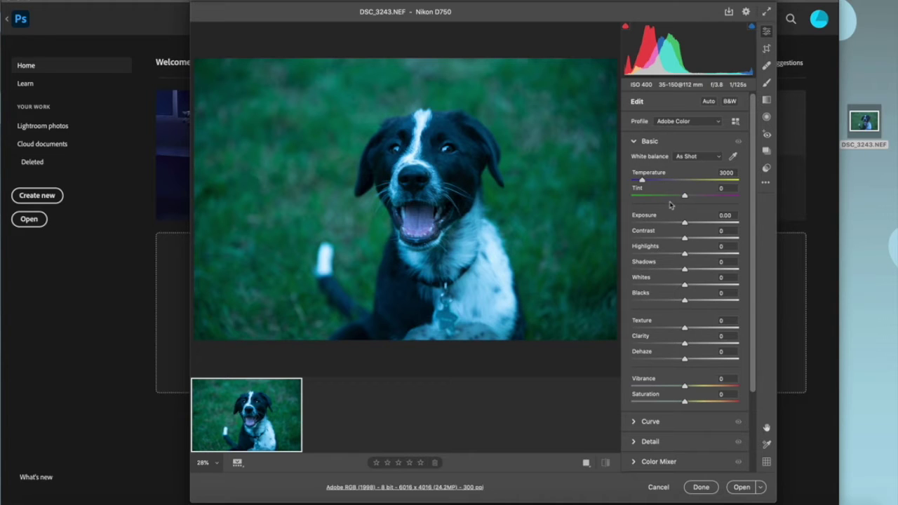
left_click_drag(641, 181, 654, 181)
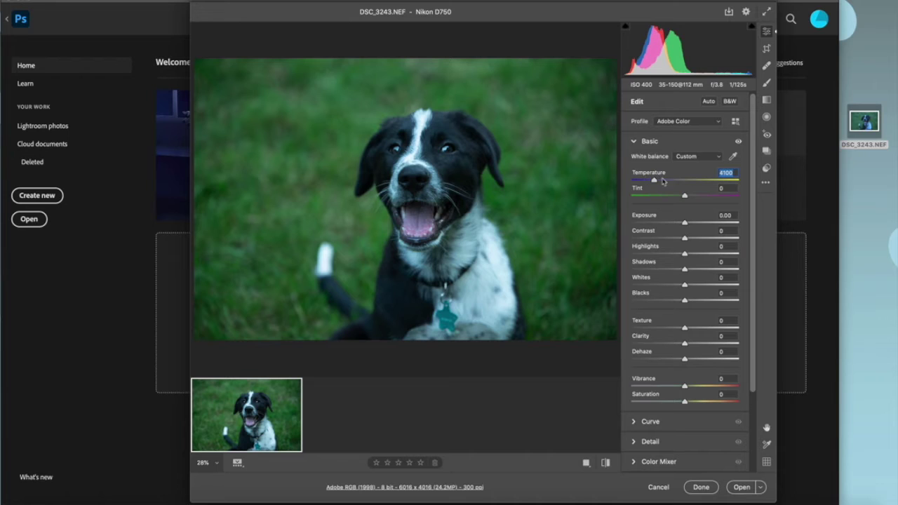
left_click_drag(684, 253, 694, 270)
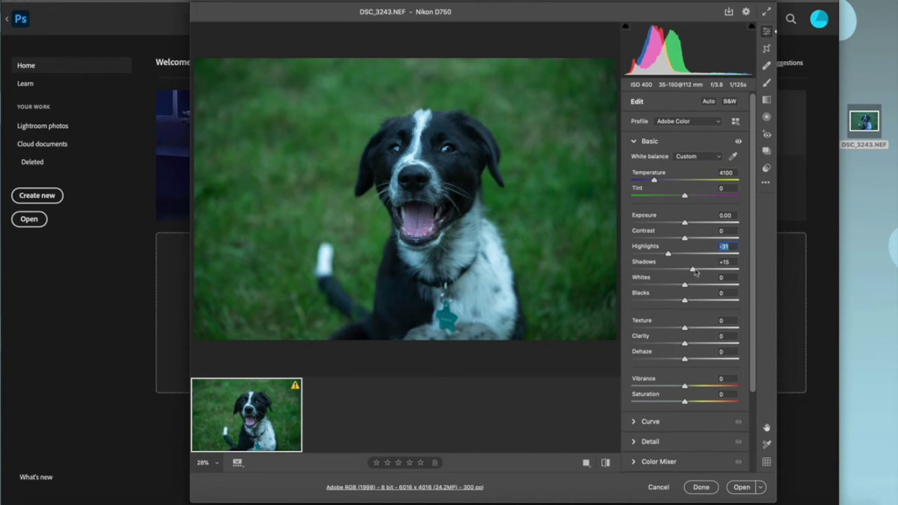
Open the adjusted raw photo from Camera Raw as a smart object
left_click(761, 486)
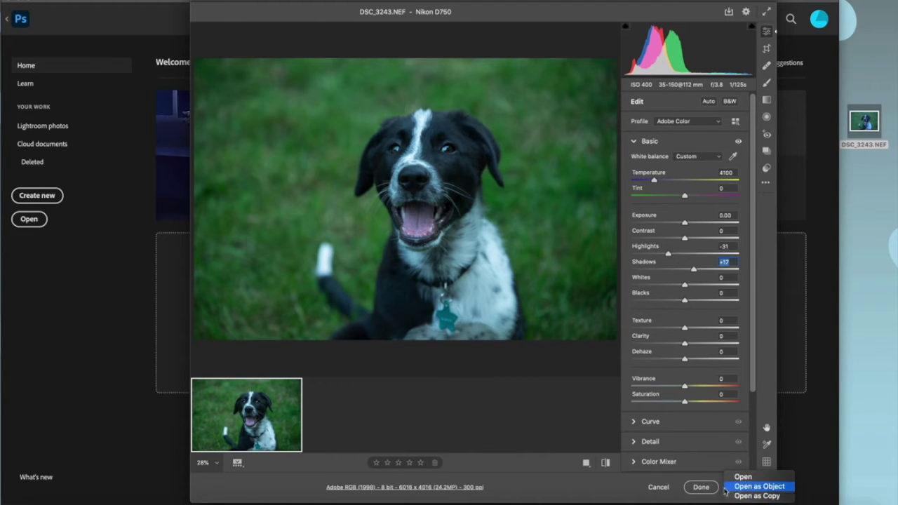
left_click(693, 486)
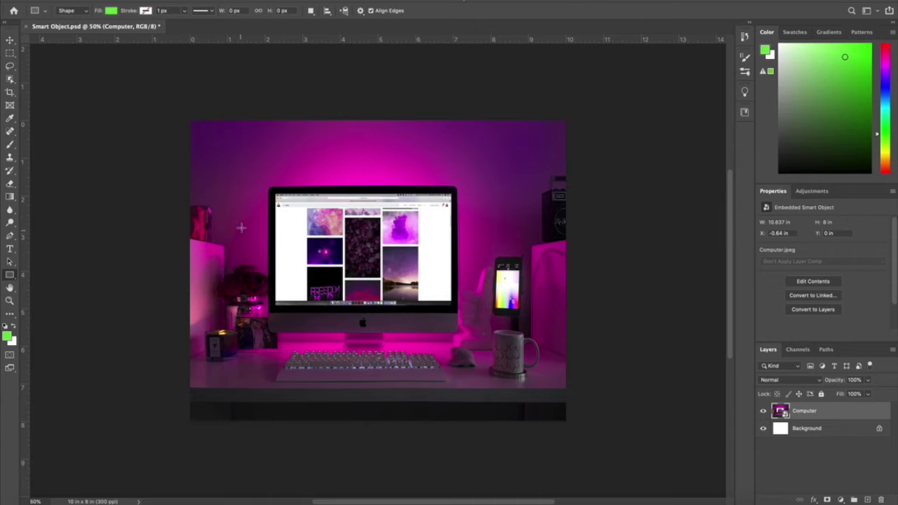
Cover the computer's screen with a green rectangle about 1411 by 903 px and convert it to a smart object
left_click_drag(275, 192, 452, 307)
right_click(832, 410)
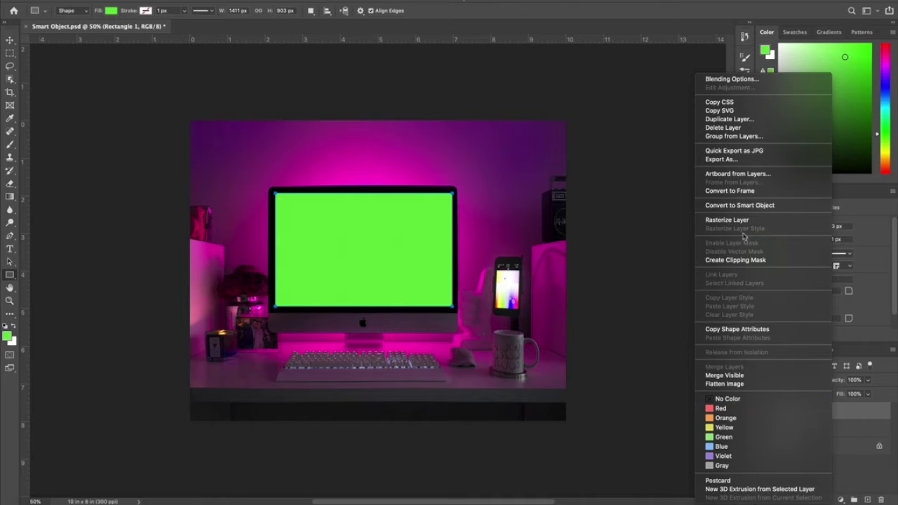
left_click(785, 202)
Save the document and open the contents of the green rectangle's smart object for editing
left_click(79, 0)
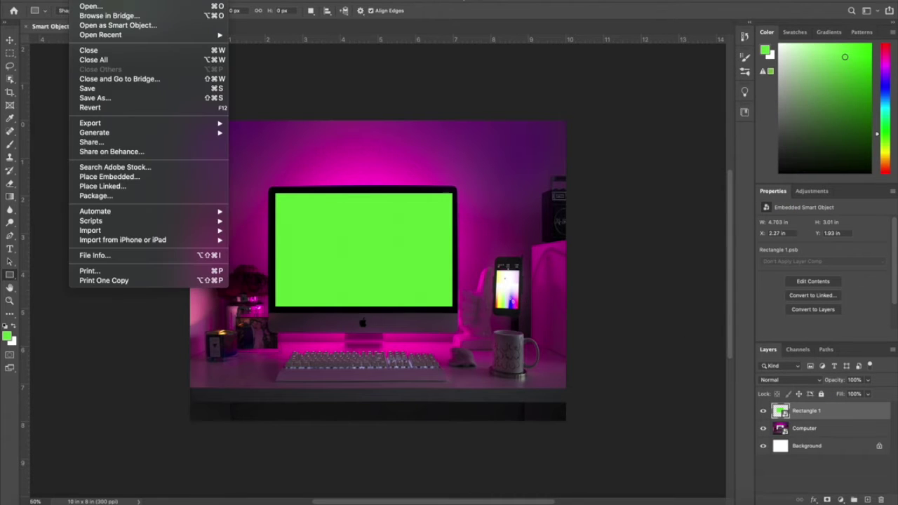
left_click(87, 89)
double_click(812, 412)
key("Escape")
double_click(779, 410)
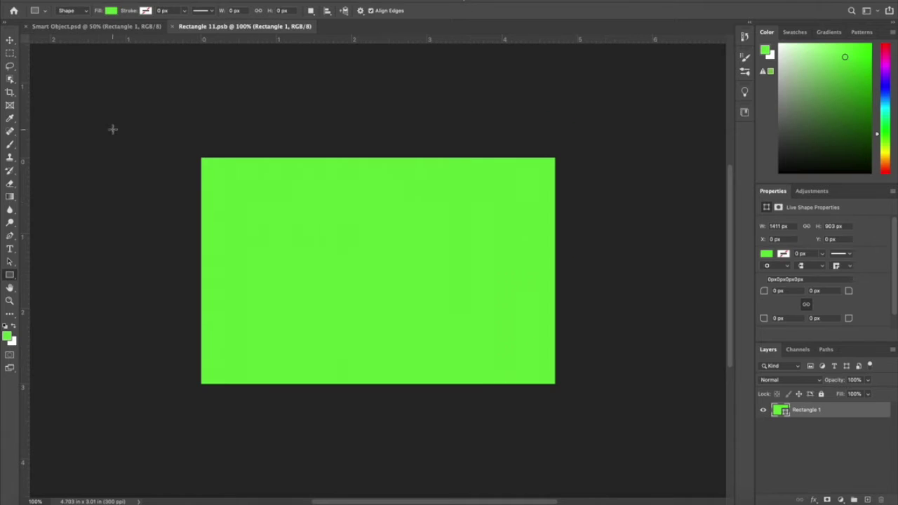
Place the Studio300 image as an embedded object and stretch it to cover the whole green rectangle
left_click(79, 0)
left_click(133, 175)
left_click(366, 110)
left_click(624, 279)
left_click_drag(235, 174, 201, 158)
left_click_drag(520, 366, 554, 383)
Commit and save the placed Studio300 image in the smart object, and return to Smart Object.psd
left_click(78, 0)
left_click(130, 89)
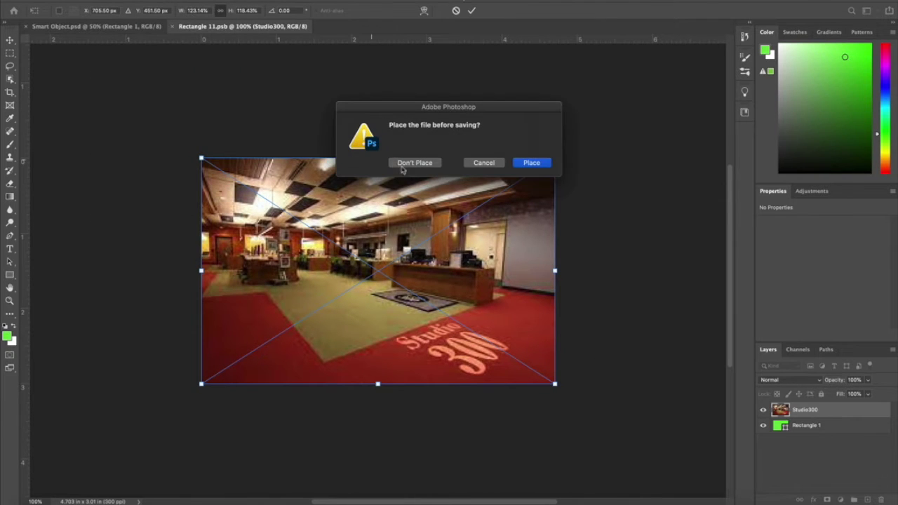
left_click(531, 163)
left_click(78, 0)
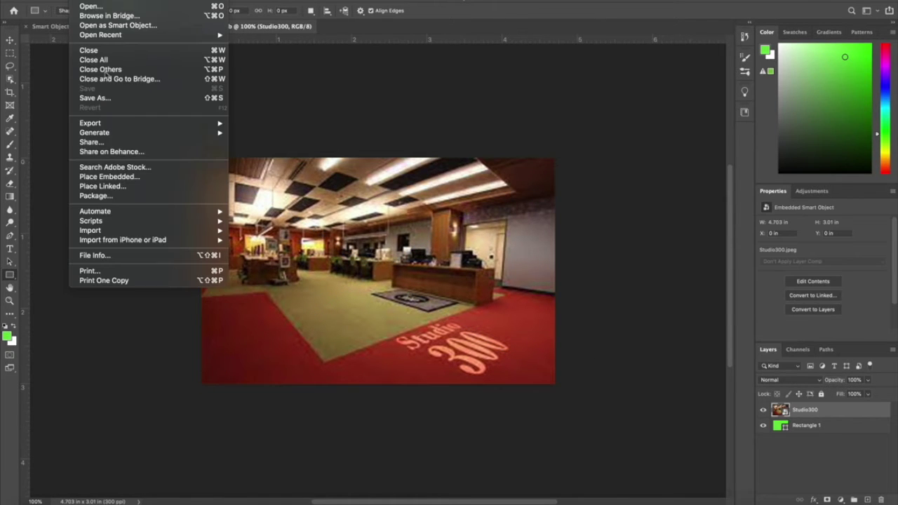
left_click(113, 89)
left_click(115, 26)
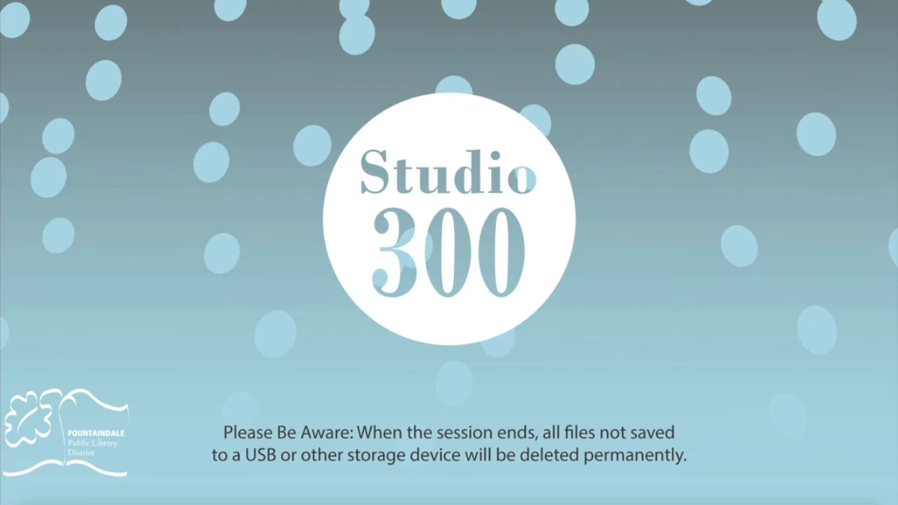
Switch to GIMP by searching the computer for GIMP-2.10 and launching it
key("super+space")
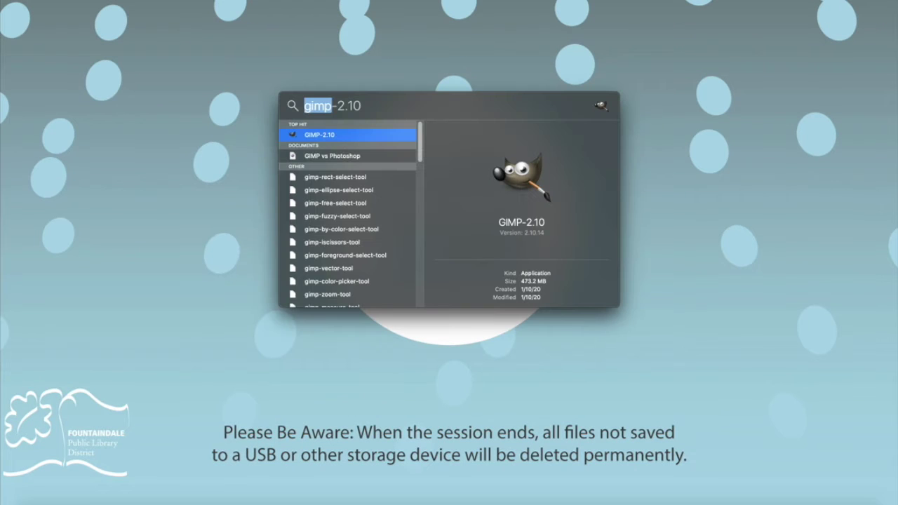
key("Return")
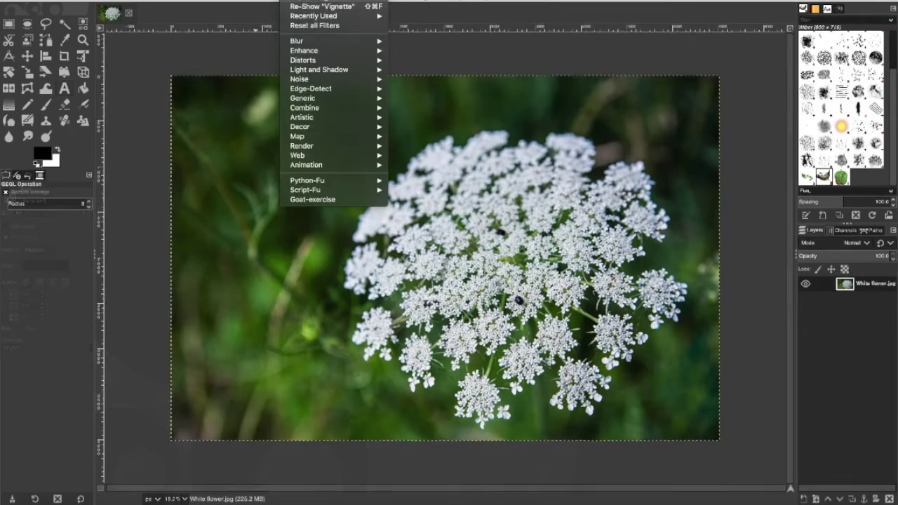
Apply a circular Vignette filter to the white flower photo, using the grey-green colour 929d7d sampled from the image
mouse_move(344, 72)
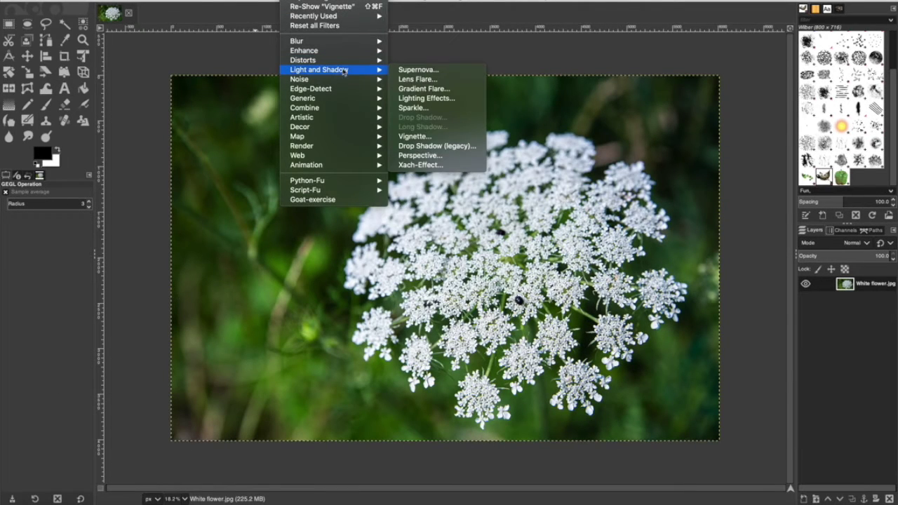
left_click(442, 138)
left_click_drag(186, 190, 185, 27)
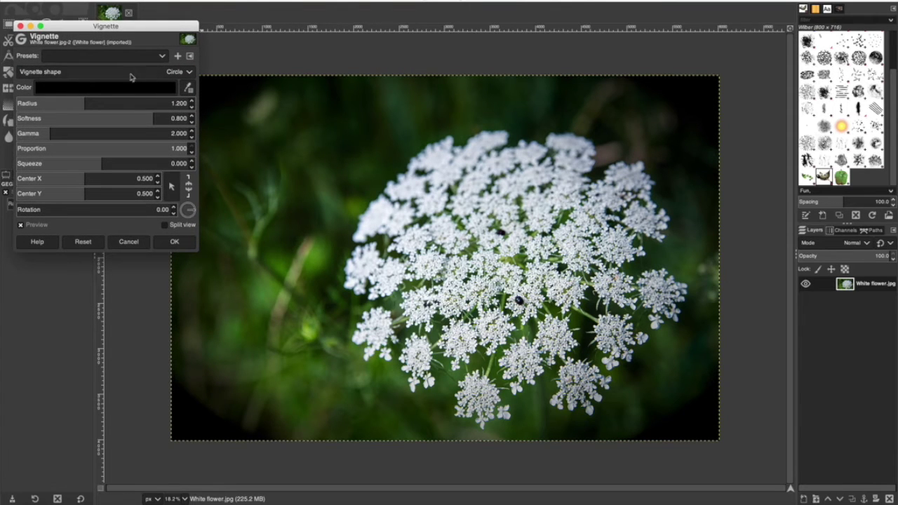
left_click(85, 88)
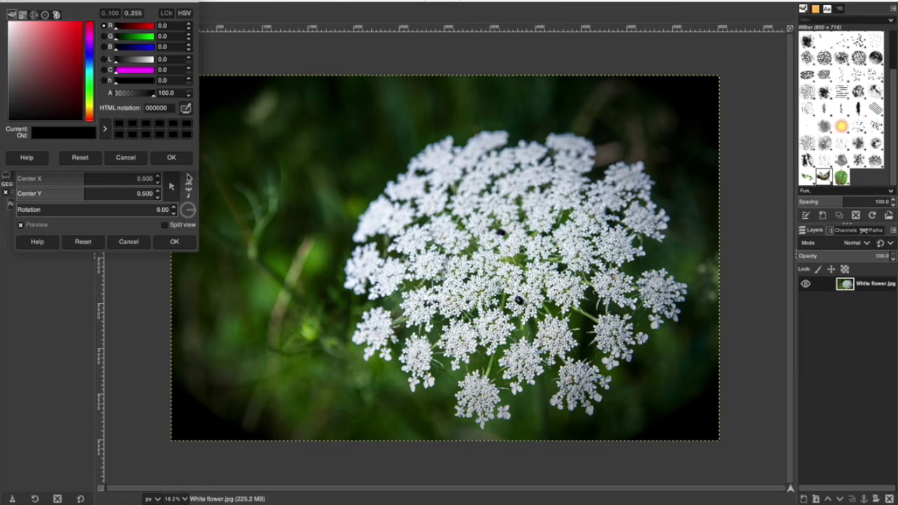
left_click(186, 108)
left_click(421, 182)
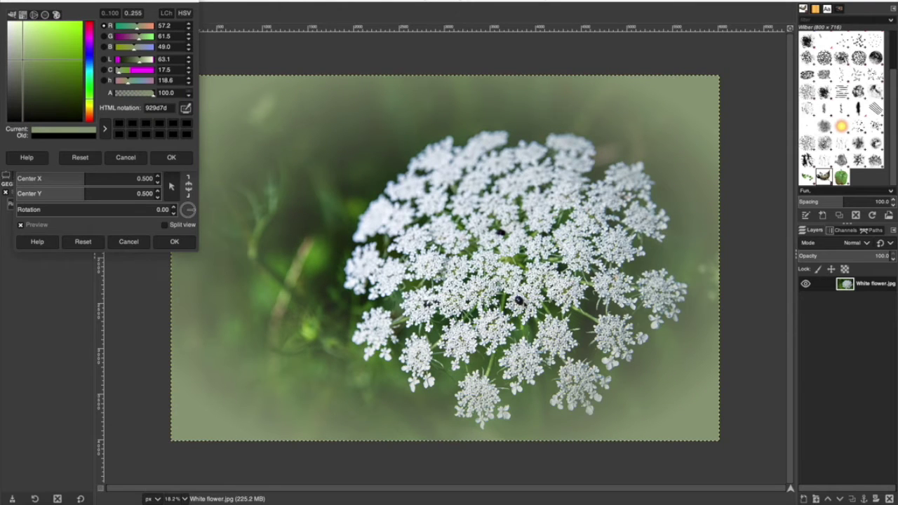
left_click(175, 241)
Try a second, black circular vignette on the flower photo with its Softness at 0.158
key("shift+super+f")
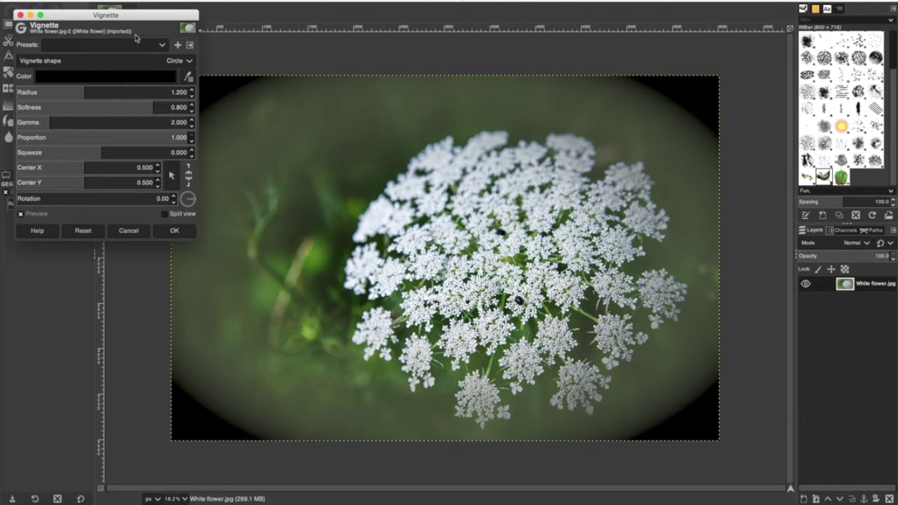
left_click(168, 61)
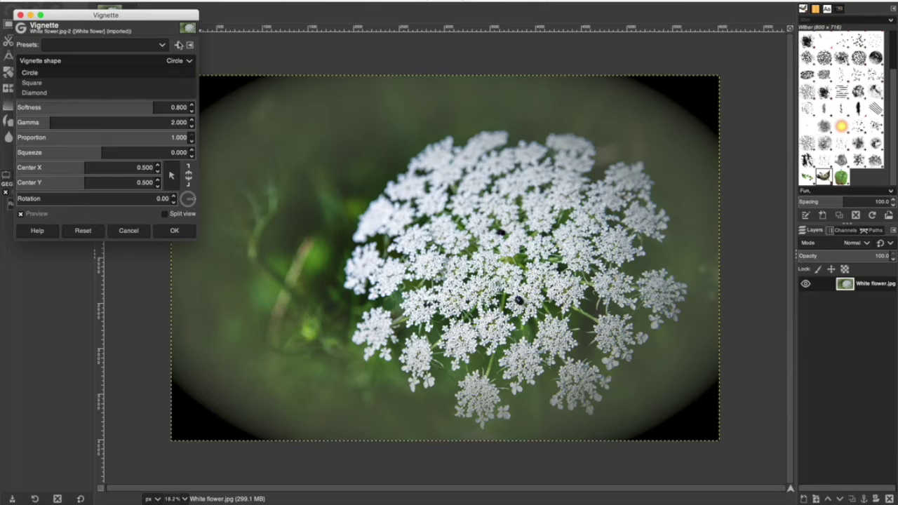
left_click(178, 39)
left_click_drag(155, 109, 43, 109)
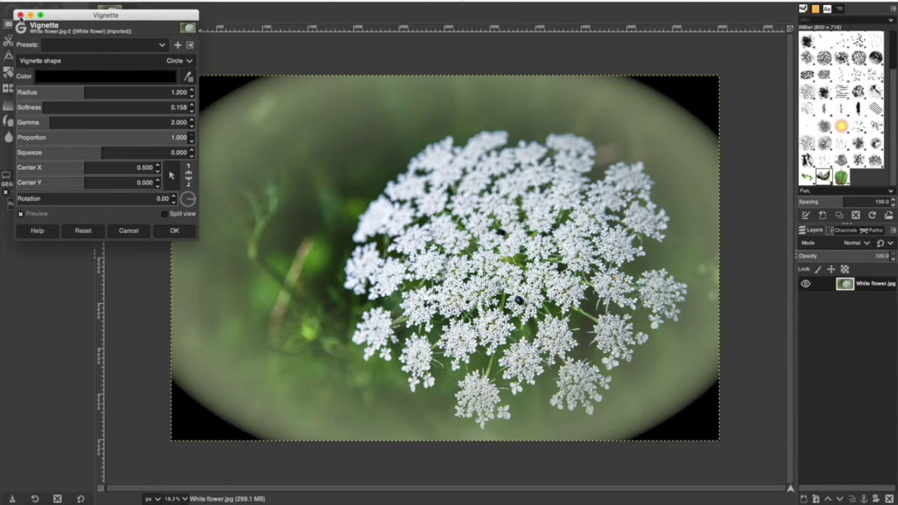
left_click(19, 14)
Close the flower photo, and activate the Paths tool followed by the Text tool
key("super+w")
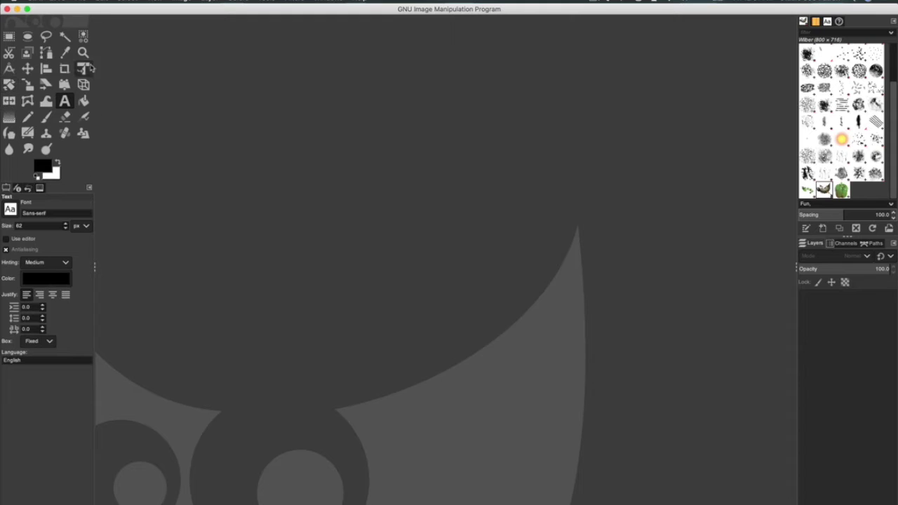
left_click(267, 2)
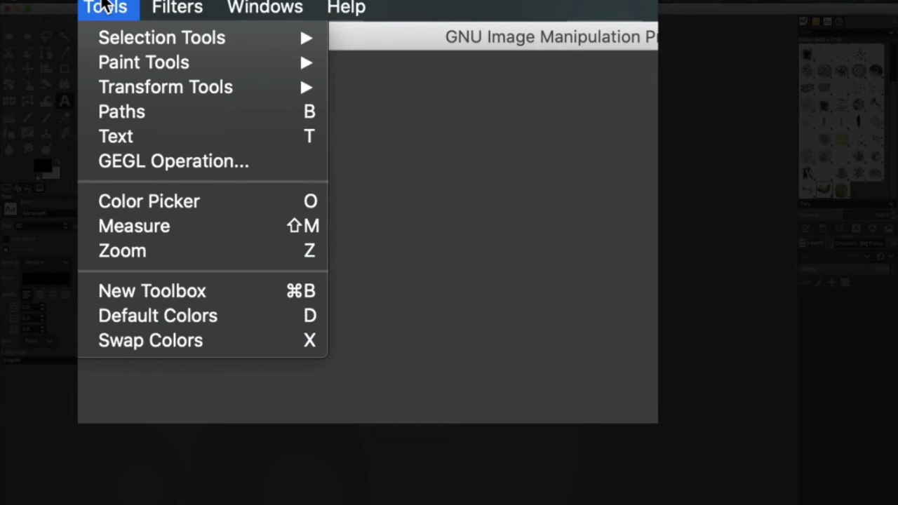
mouse_move(128, 40)
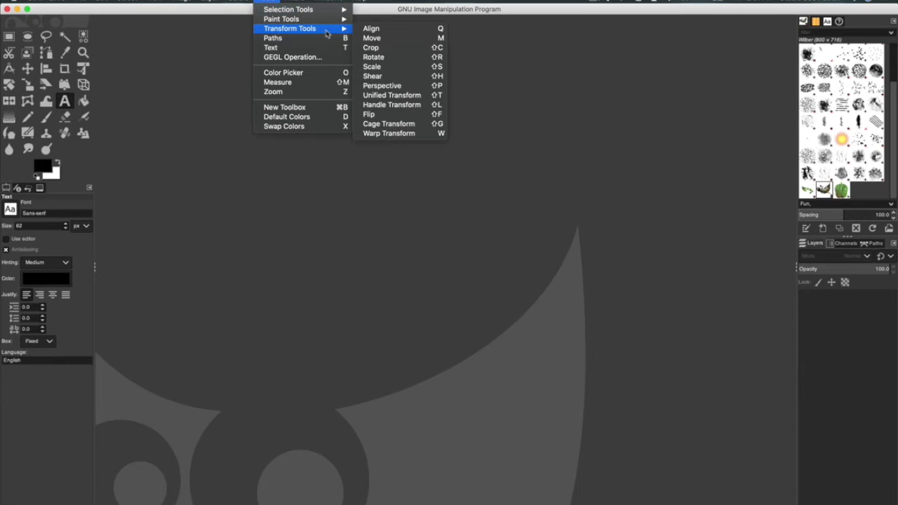
left_click(121, 112)
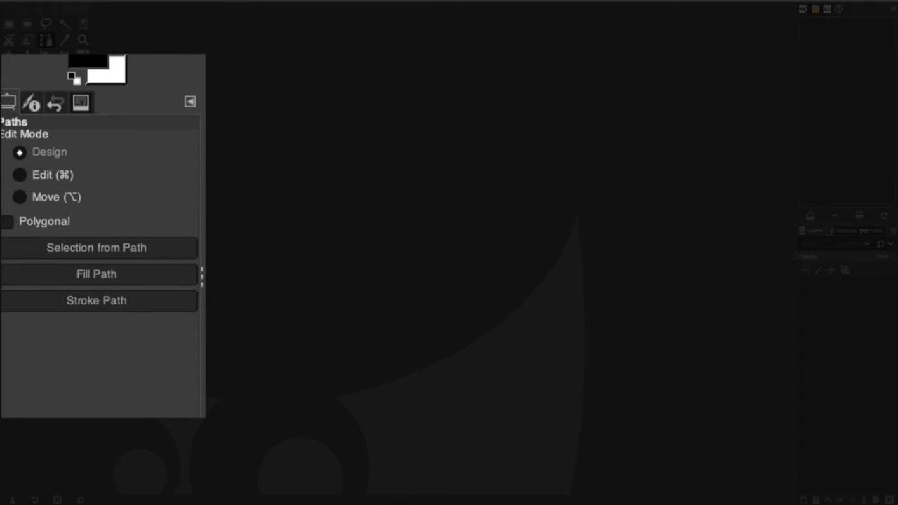
key("t")
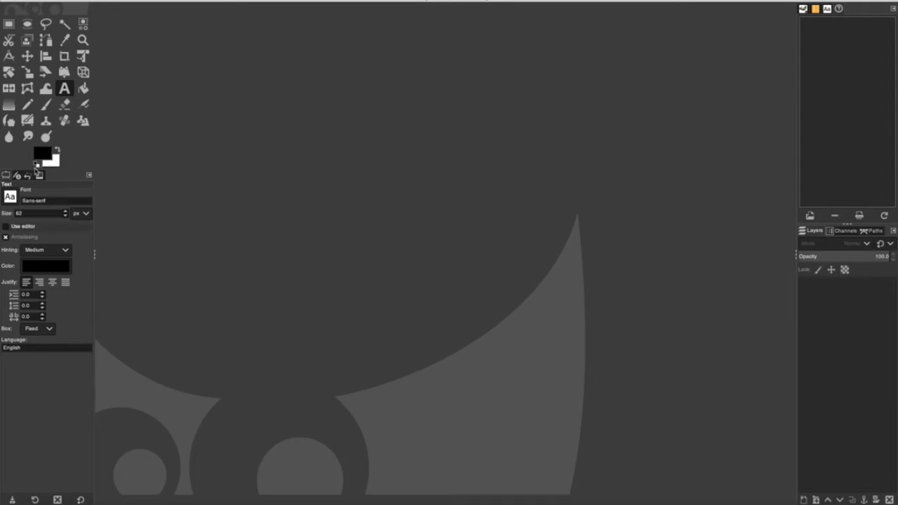
left_click(27, 88)
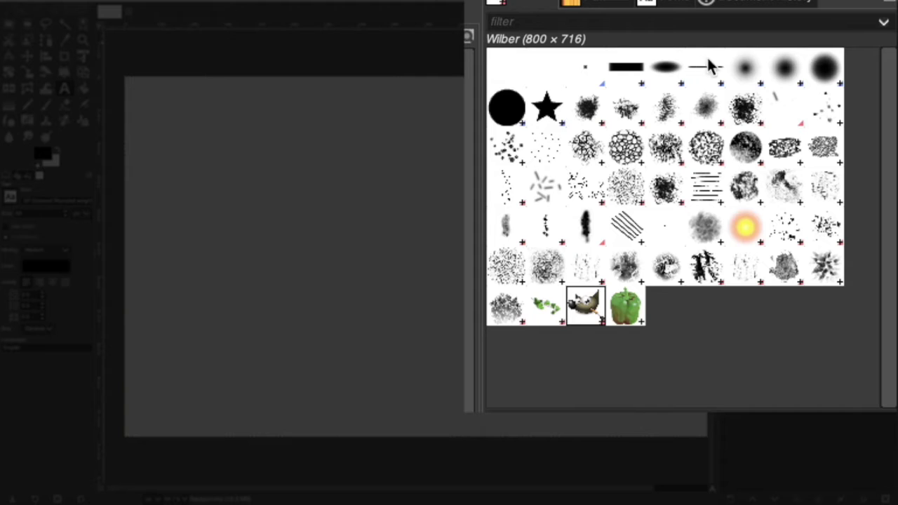
Bring the Patterns dialog to the front of the dock, followed by the Fonts dialog
left_click(619, 10)
left_click(671, 7)
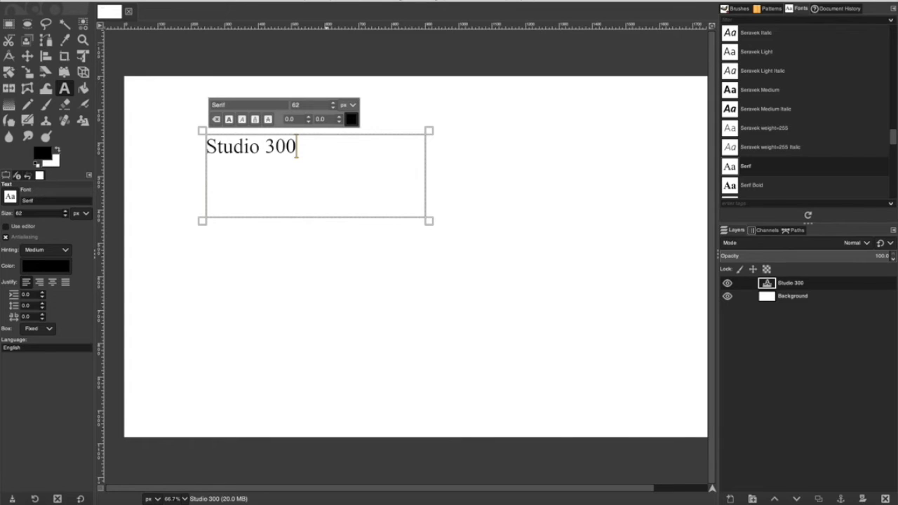
Add the Navigation dockable dialog to the dock holding Brushes, Patterns and Fonts
left_click(326, 1)
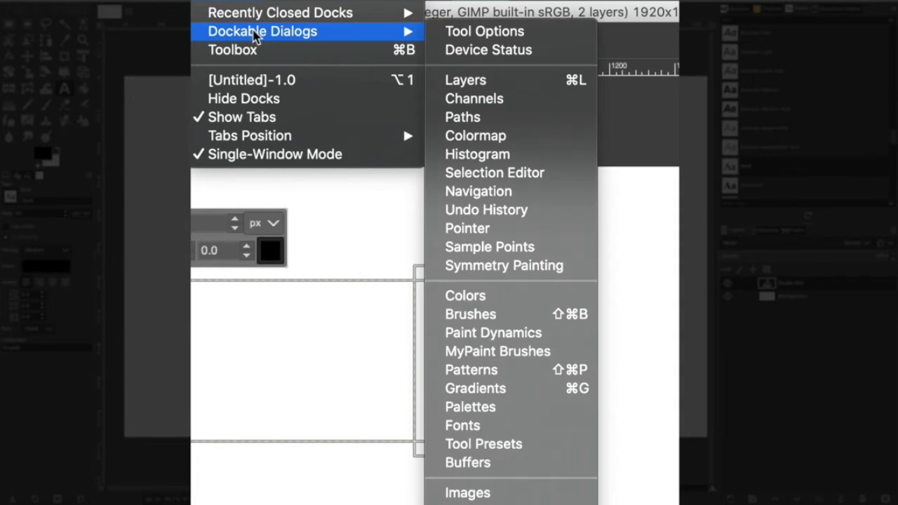
mouse_move(410, 31)
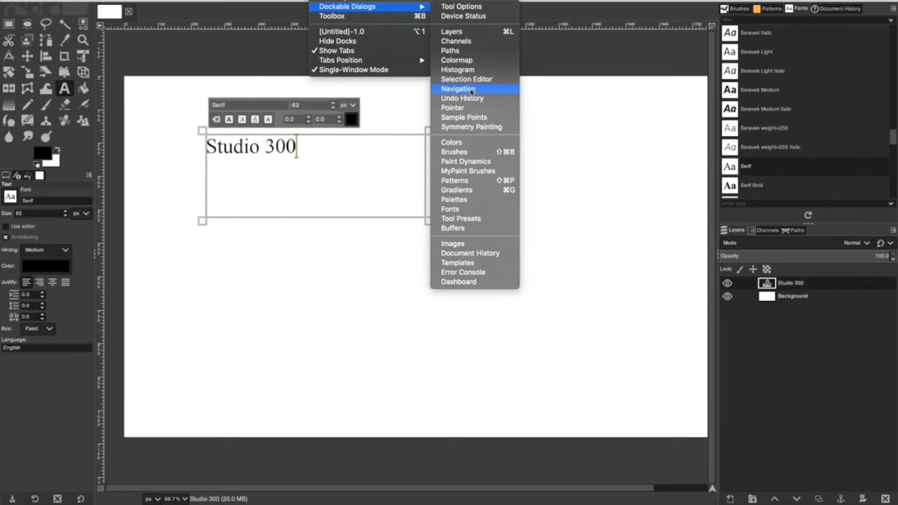
left_click(468, 89)
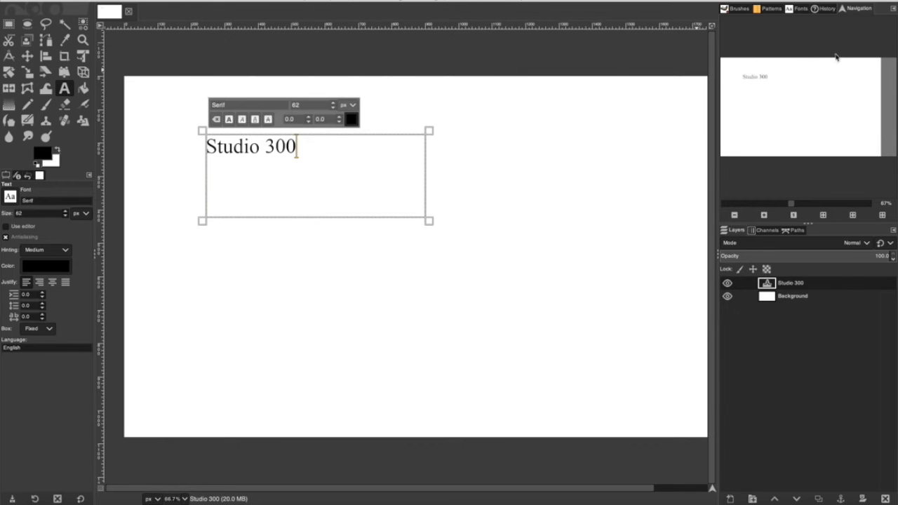
Move the Navigation dialog out of its dock and into the group with Layers, Channels and Paths
left_click_drag(853, 12, 273, 219)
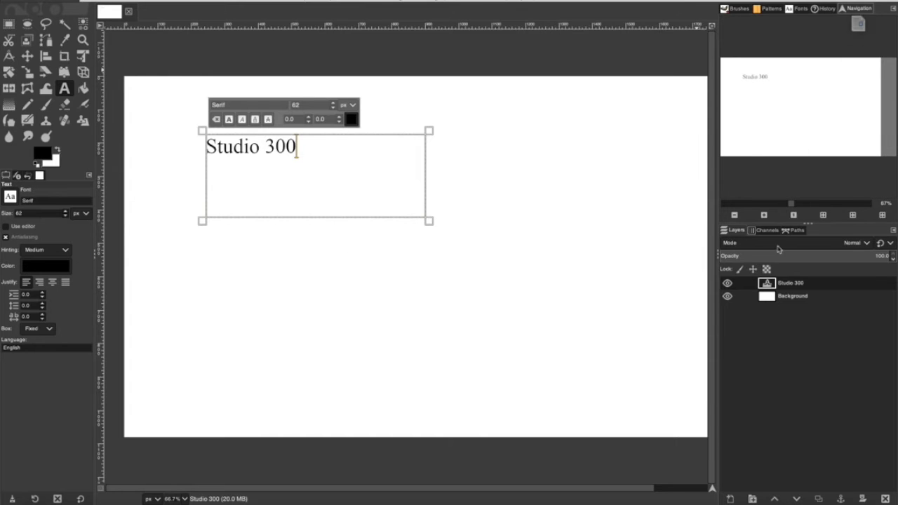
left_click(777, 255)
left_click_drag(861, 9, 842, 232)
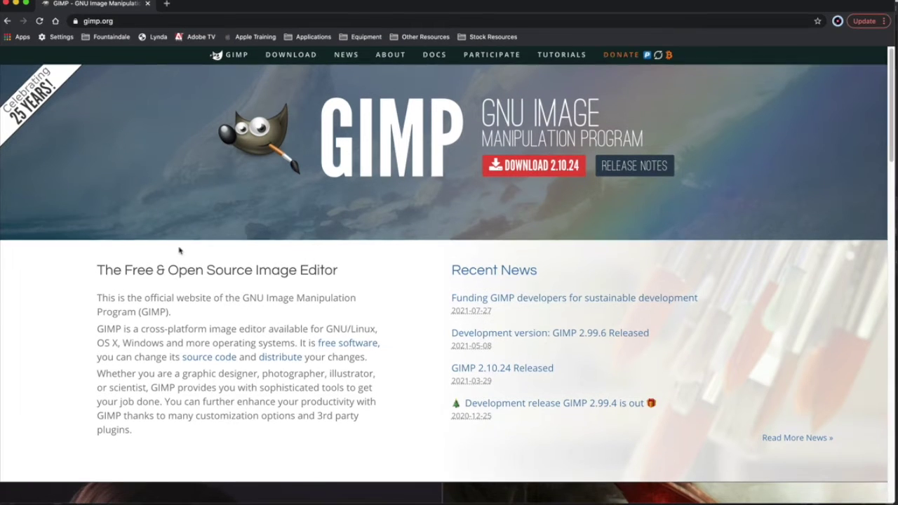
Switch to the browser and examine gimp.org's "Free & Open Source Image Editor" section and its linked free software page
scroll(184, 252, "down", 1)
left_click_drag(122, 241, 348, 247)
left_click(325, 314)
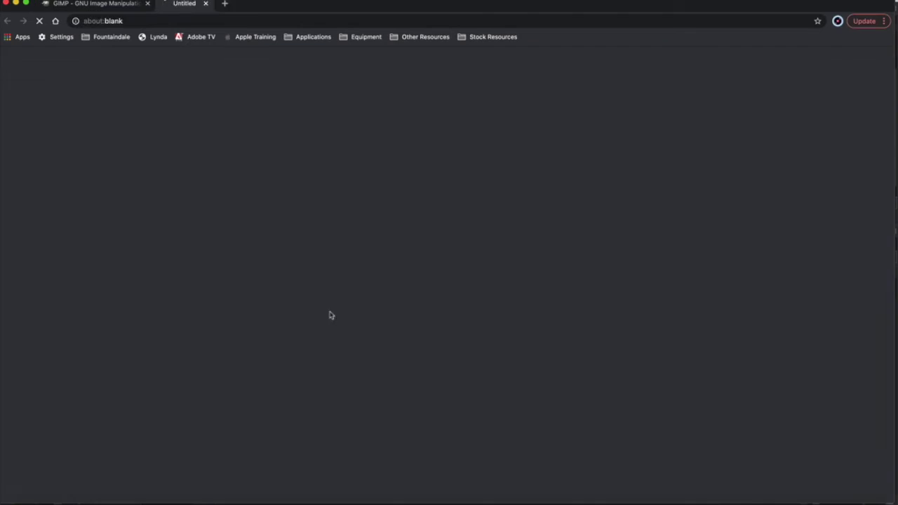
scroll(272, 175, "down", 3)
scroll(272, 177, "up", 3)
Return to the GIMP home page and look through its Download page
left_click(87, 4)
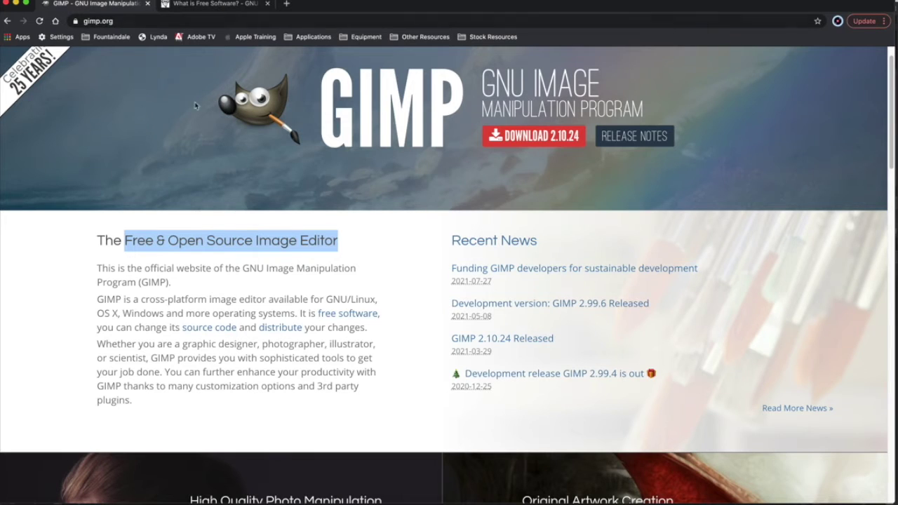
scroll(512, 197, "up", 1)
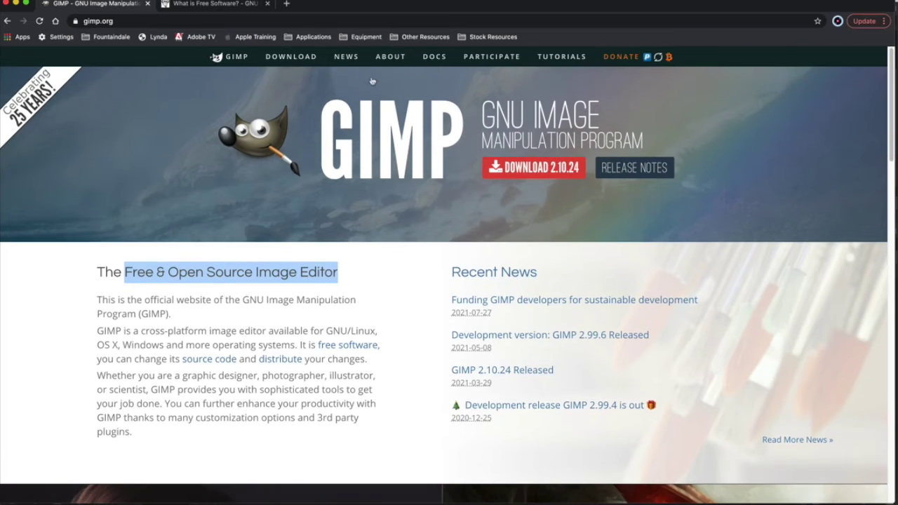
left_click(290, 55)
scroll(375, 224, "down", 3)
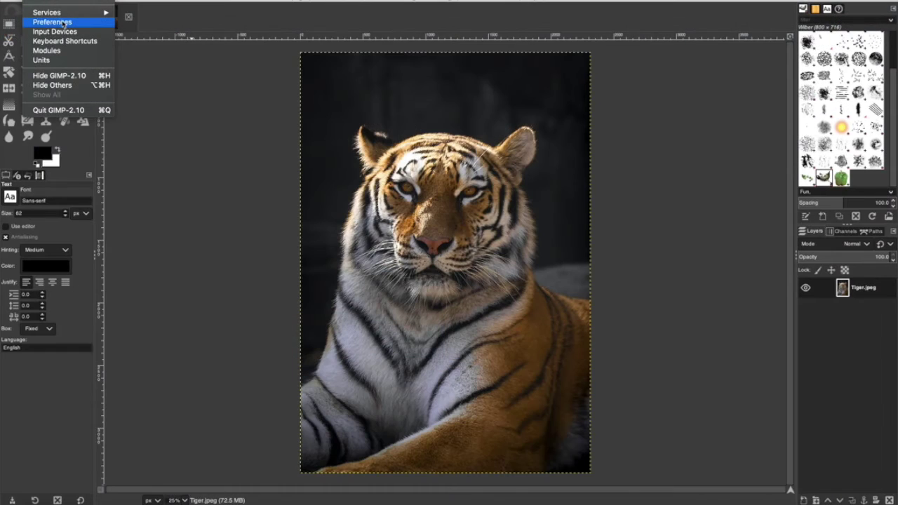
Switch to GIMP and try the Gray and Light interface themes in the preferences
left_click(62, 22)
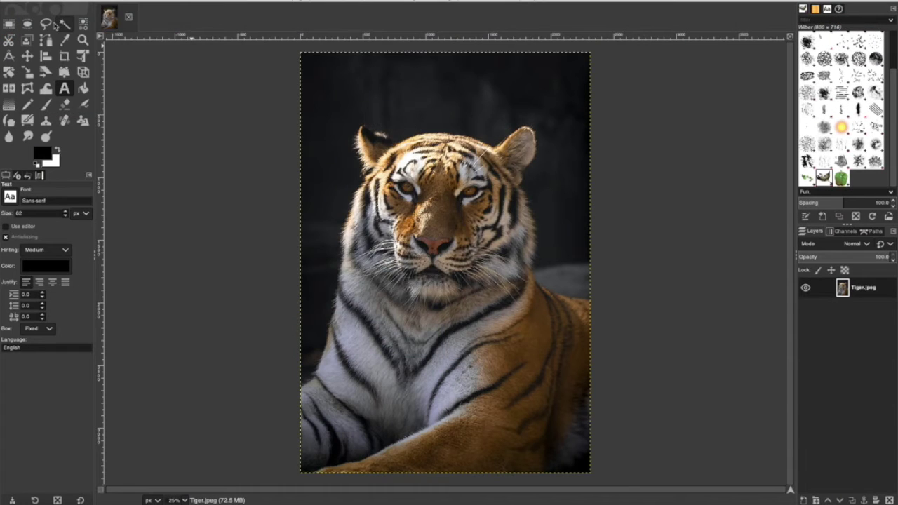
left_click(124, 101)
left_click(124, 110)
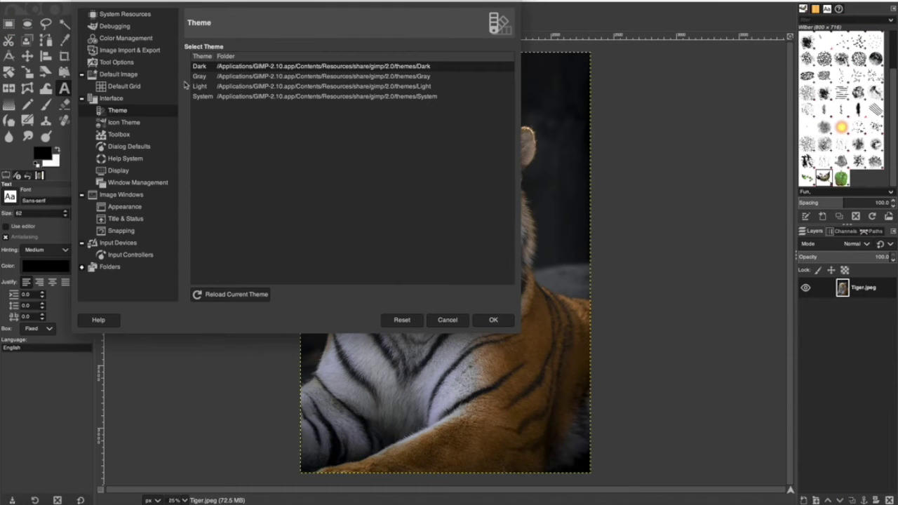
left_click(207, 74)
left_click(216, 83)
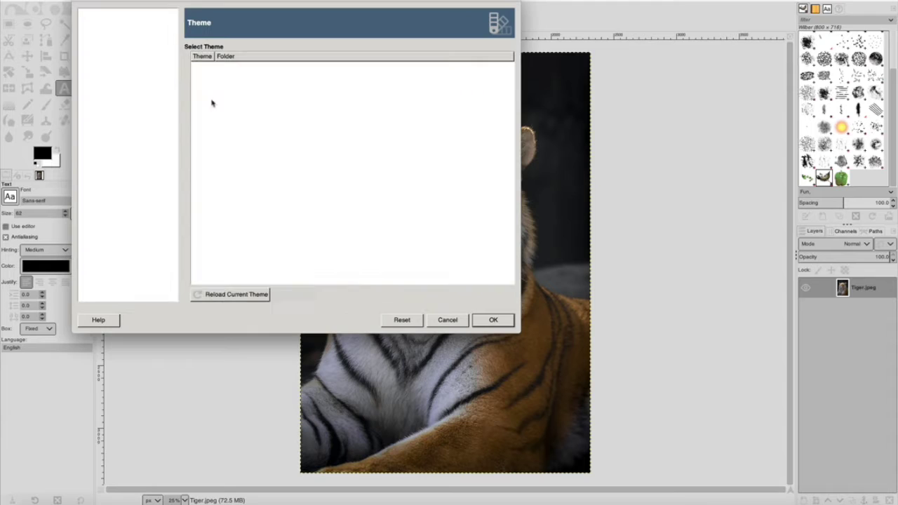
Try the Color, Legacy, Symbolic and Symbolic-Inverted icon themes in the preferences
left_click(159, 125)
left_click(235, 71)
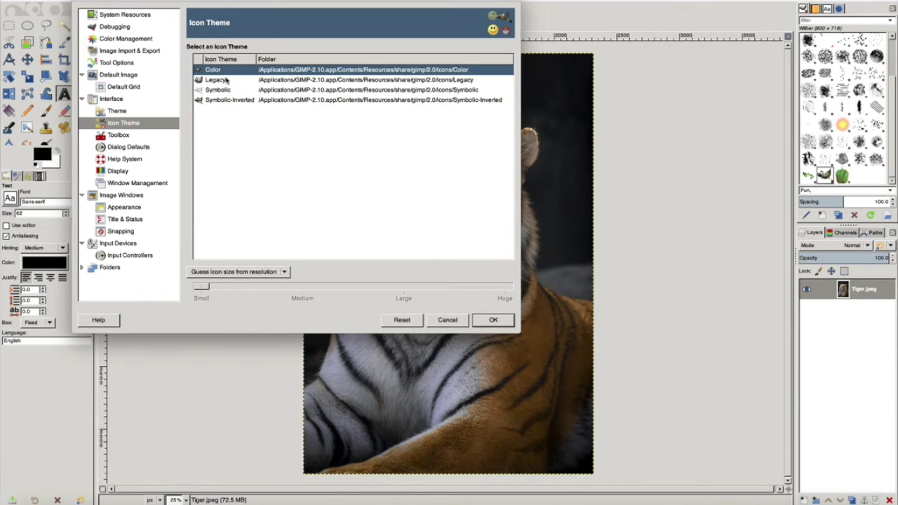
left_click(226, 81)
left_click(226, 92)
left_click(226, 101)
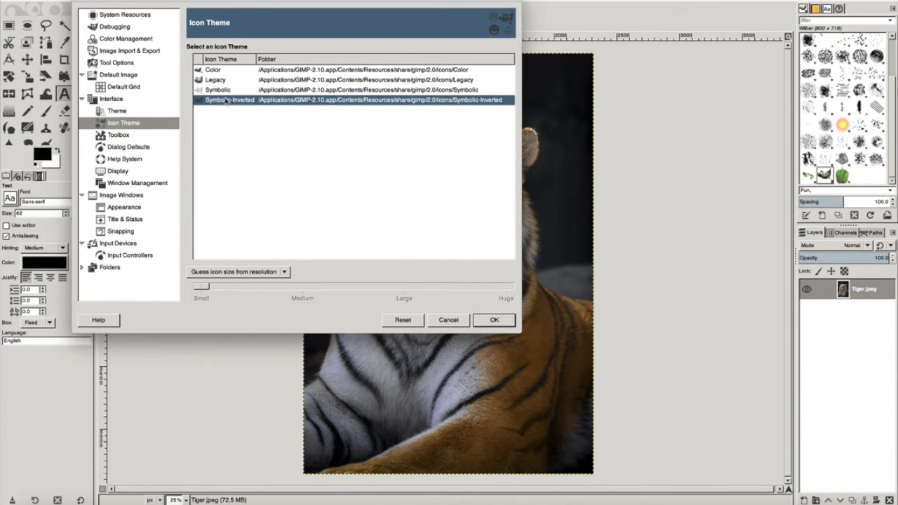
Look through the Toolbox preferences and its tools configuration list, and discard the preference changes
left_click(118, 135)
scroll(275, 138, "down", 10)
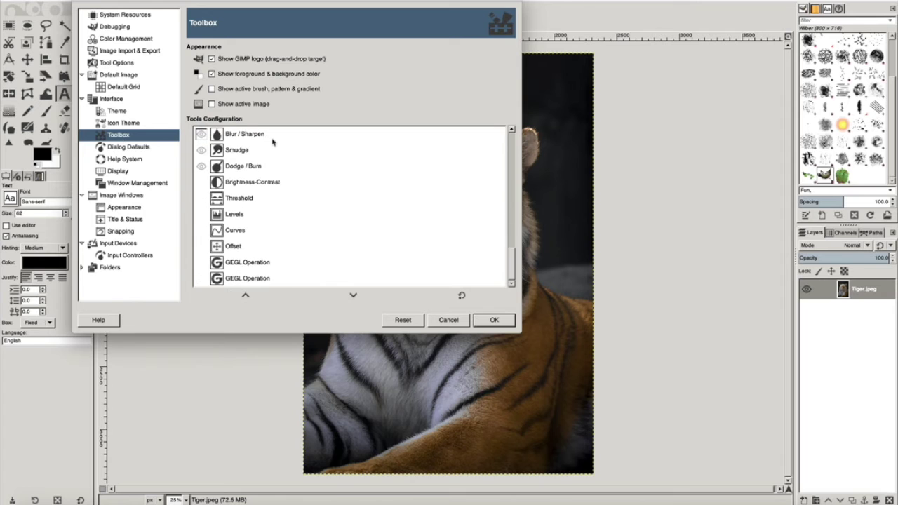
left_click(443, 321)
Examine the shortcuts assigned to the Edit actions in the keyboard shortcut editor, and close it
left_click(32, 4)
left_click(65, 41)
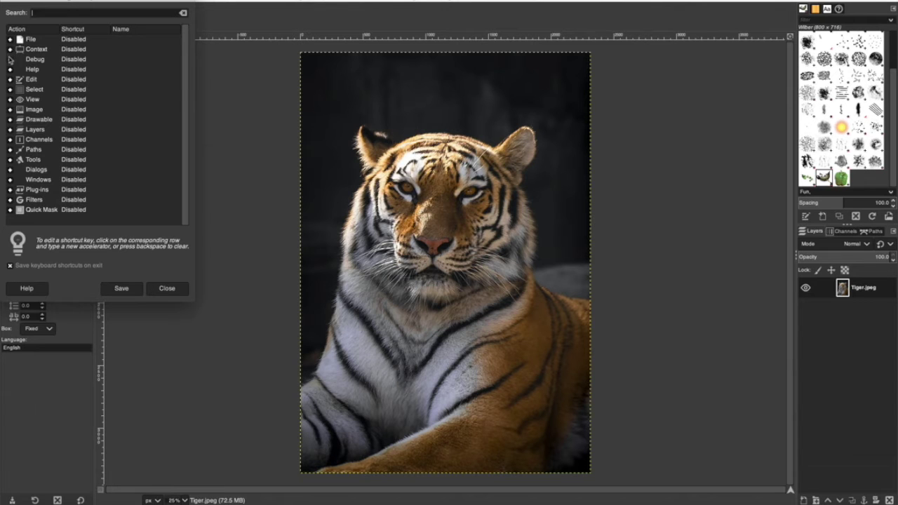
left_click(11, 80)
scroll(42, 112, "down", 3)
scroll(46, 118, "up", 3)
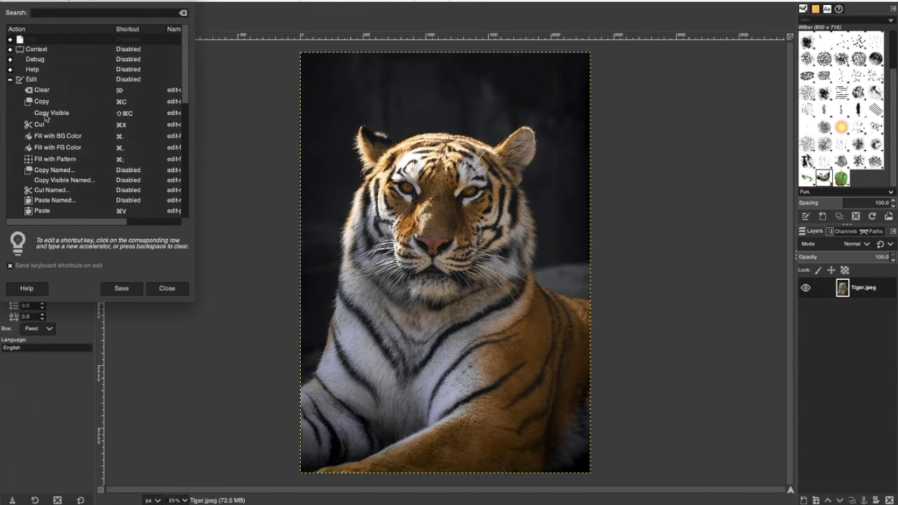
scroll(21, 136, "down", 3)
left_click(12, 80)
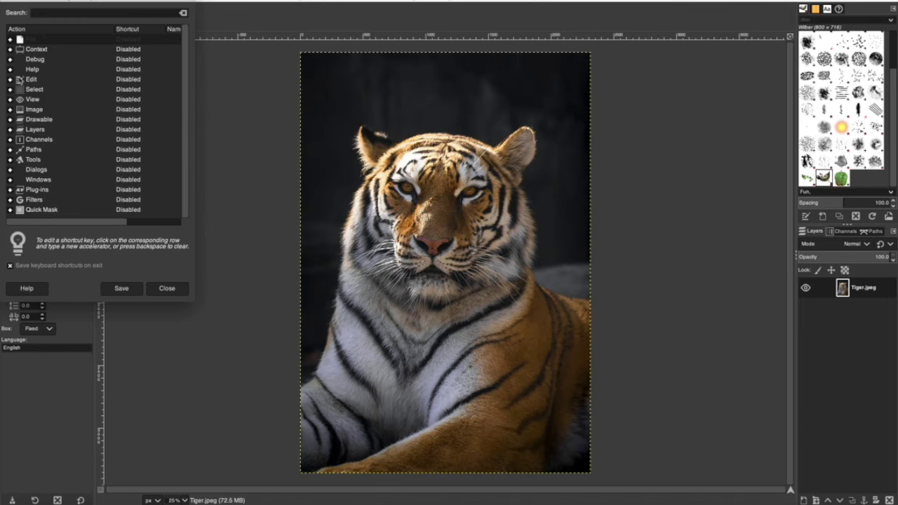
left_click(7, 2)
left_click(329, 0)
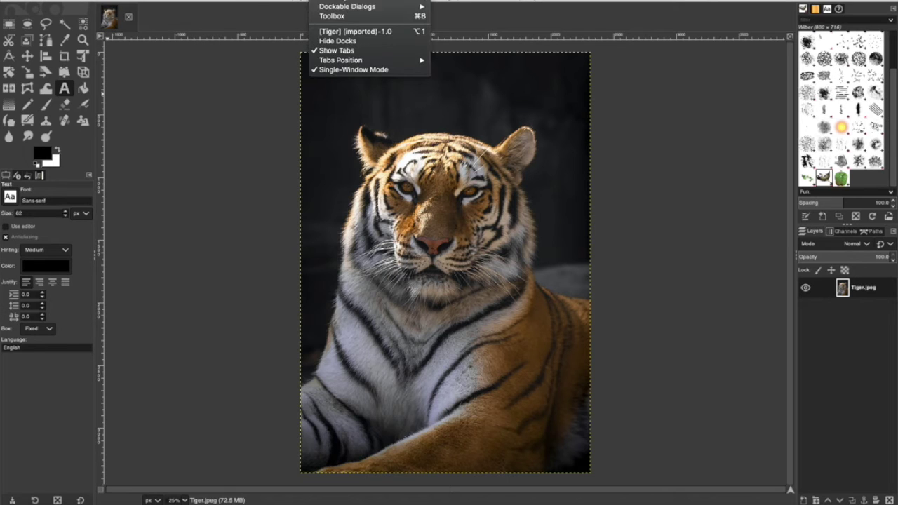
left_click(455, 31)
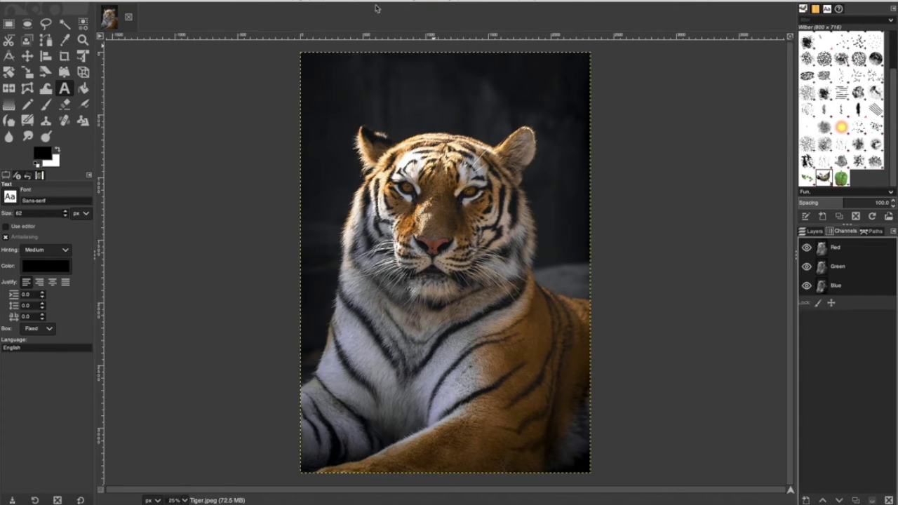
left_click(330, 0)
mouse_move(368, 6)
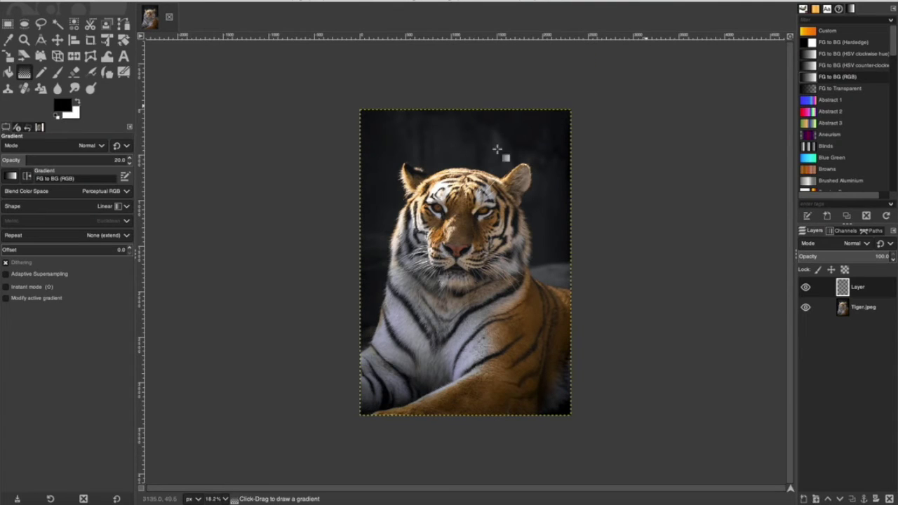
Draw a linear FG to BG gradient diagonally across the tiger on the upper layer and set its opacity to 30
left_click_drag(369, 117, 541, 384)
left_click_drag(379, 121, 388, 138)
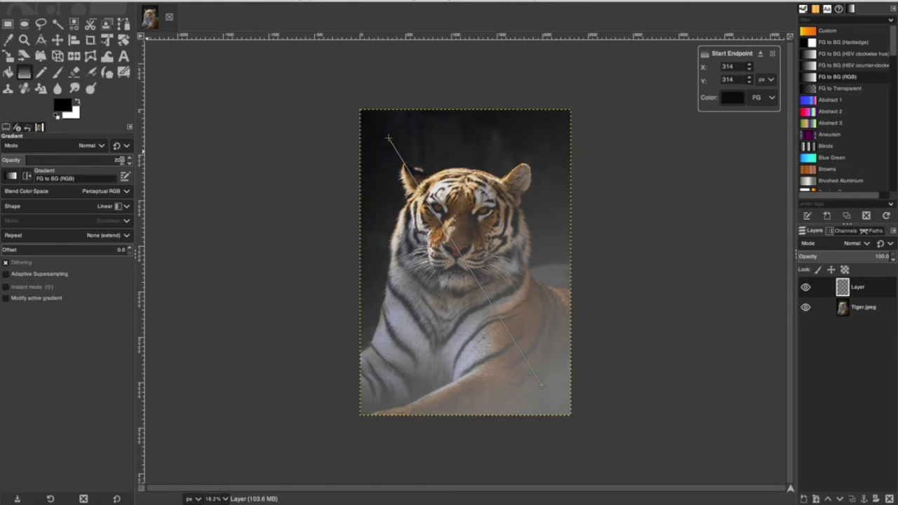
left_click(119, 160)
type("30")
key("Return")
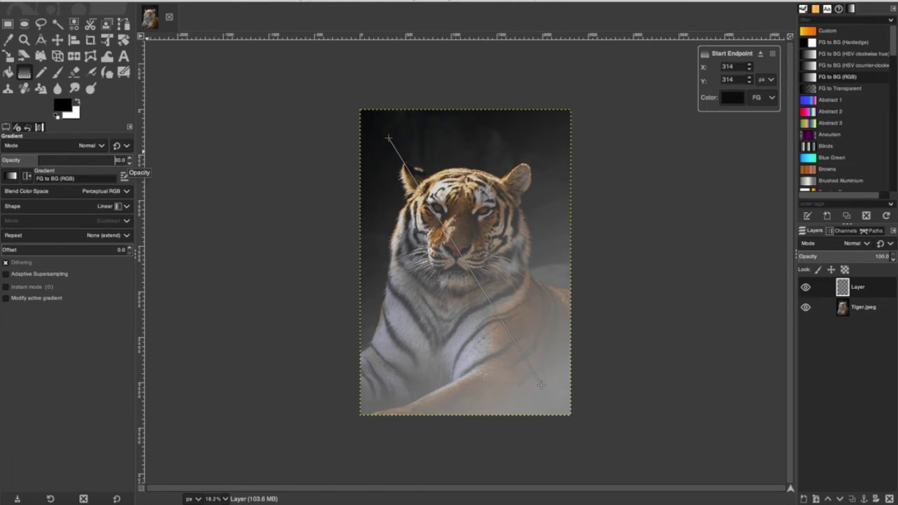
Change the gradient to Golden and move its start endpoint to about X 165, Y 126 px
scroll(830, 116, "down", 2)
scroll(830, 116, "down", 5)
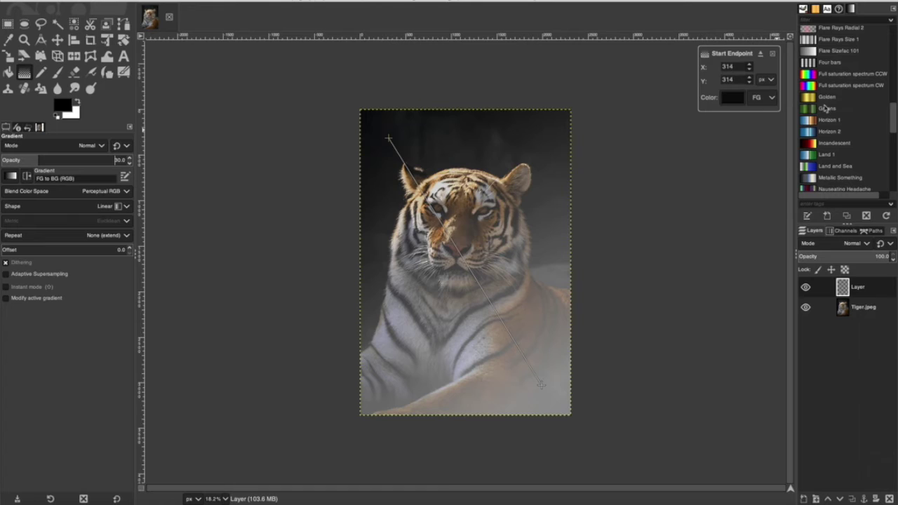
left_click(826, 96)
left_click_drag(377, 135, 365, 120)
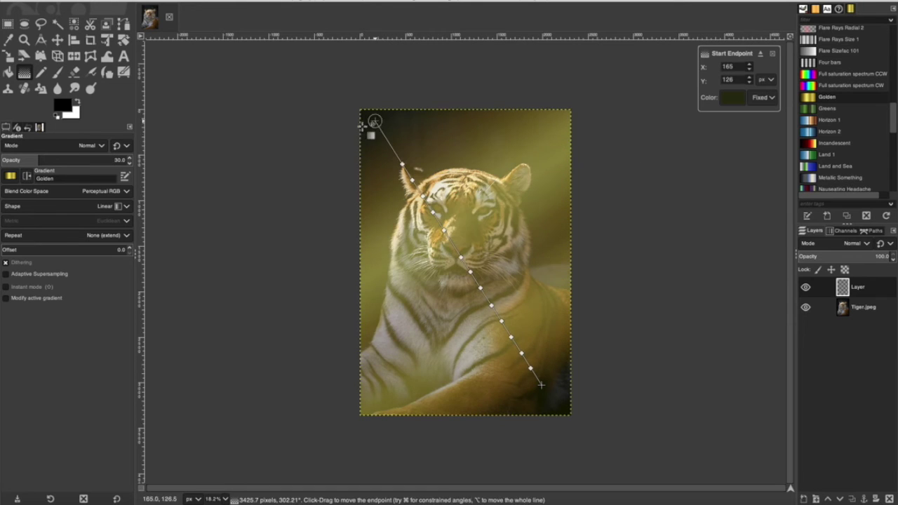
Set the Golden gradient's opacity to 10 and open the gradient shape choices
left_click(122, 159)
type("10")
key("Return")
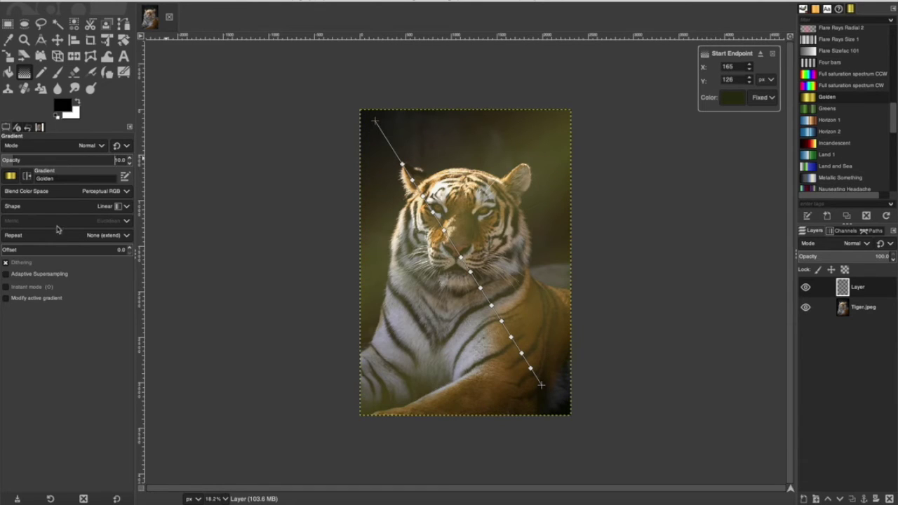
left_click(126, 206)
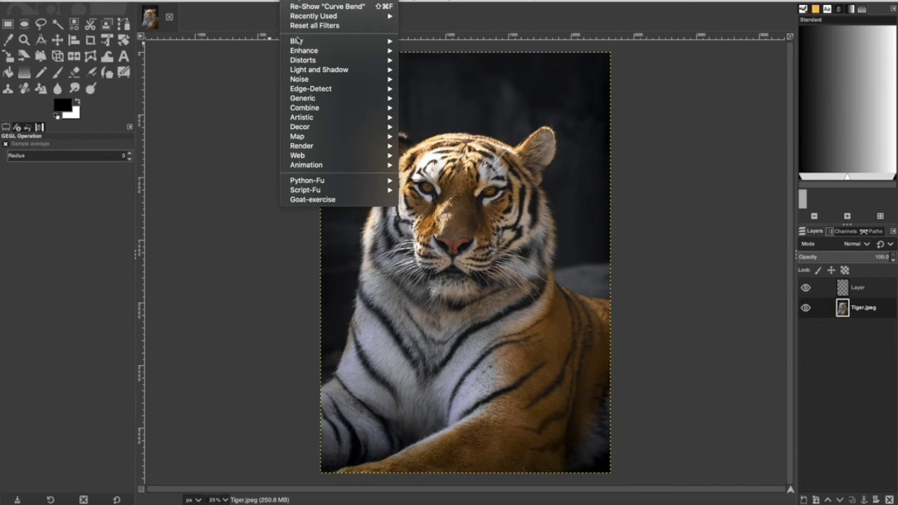
Preview the Newsprint distortion on the Tiger.jpeg layer in split view, moving the dividing line across to the tiger's brightly lit ear
mouse_move(300, 64)
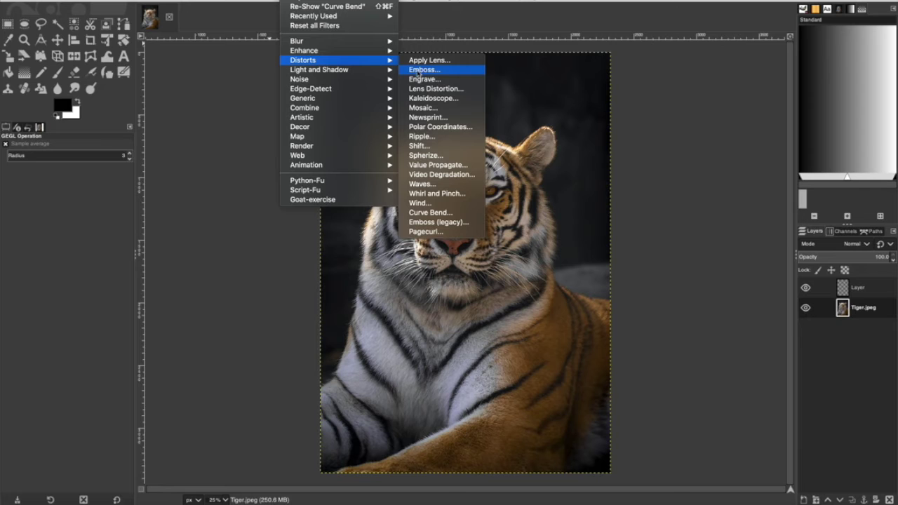
left_click(433, 119)
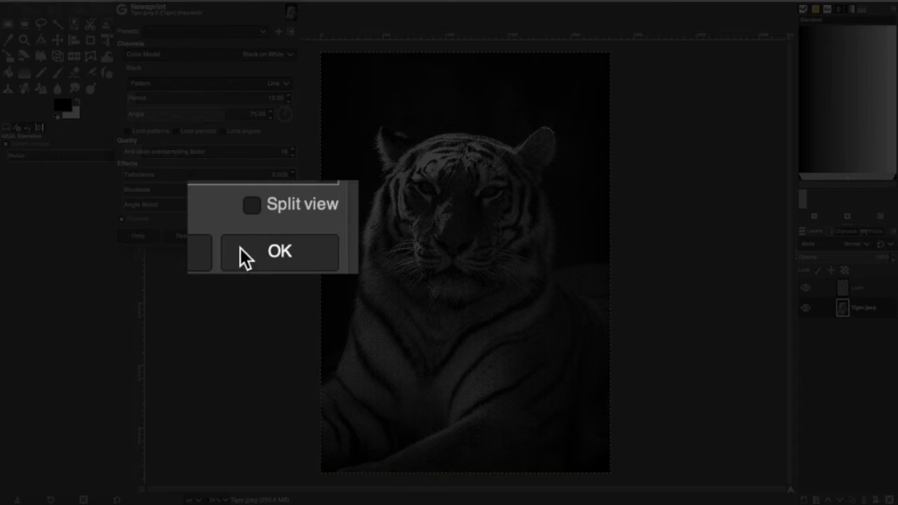
left_click(265, 218)
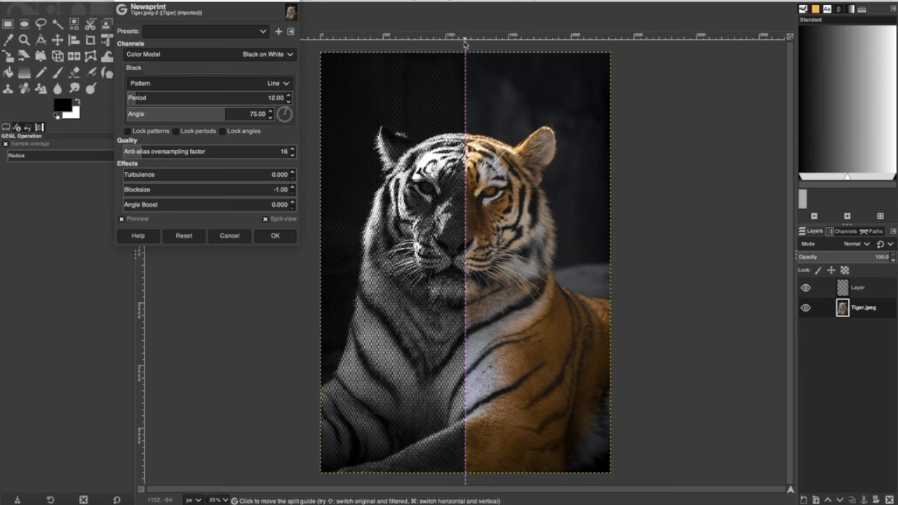
left_click_drag(465, 42, 523, 47)
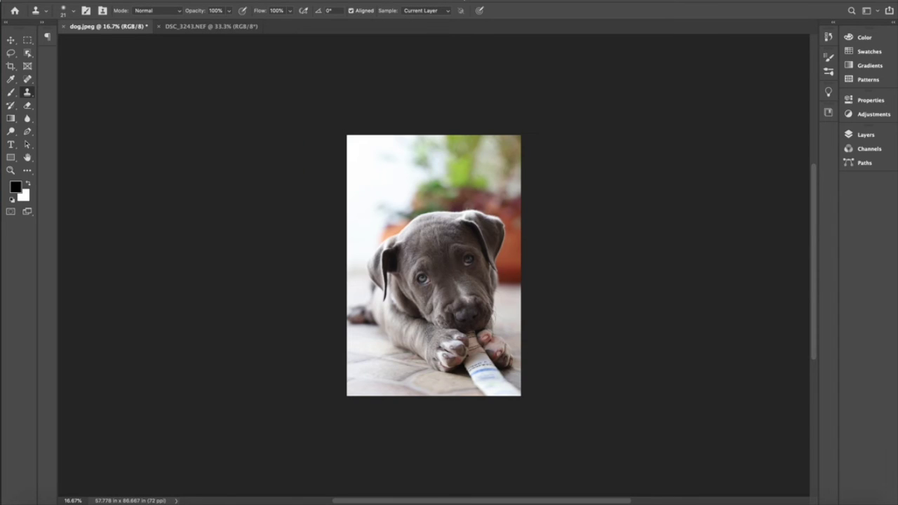
Compare the panels available in Photoshop with the dialogs and window options available in GIMP
left_click(306, 0)
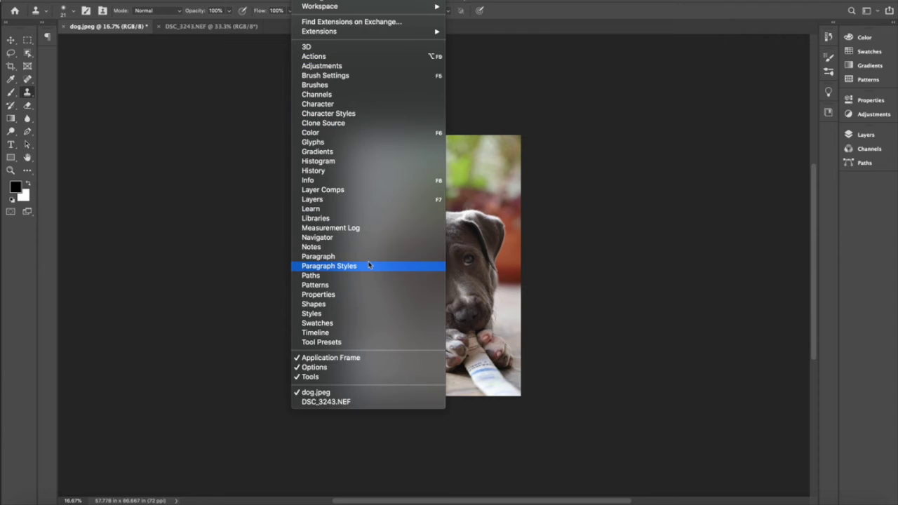
mouse_move(340, 0)
mouse_move(309, 0)
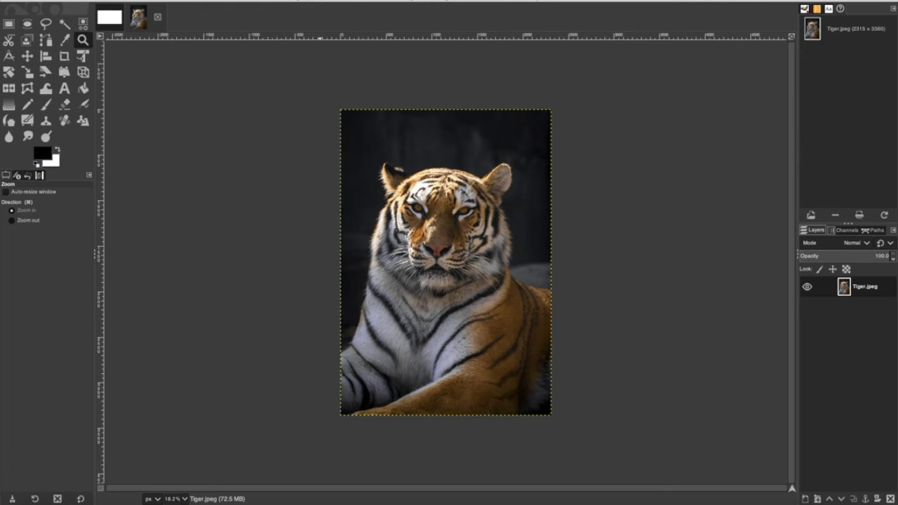
left_click(314, 0)
mouse_move(351, 7)
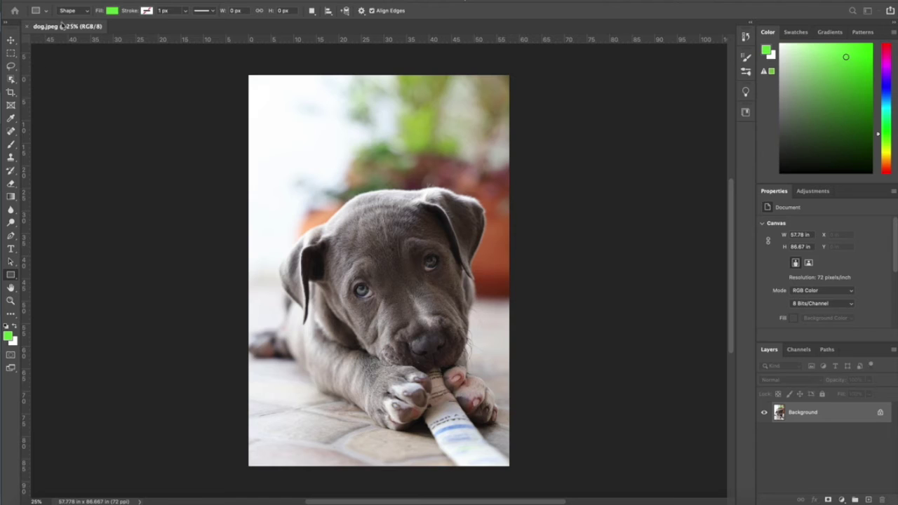
Switch to Photoshop, start Save As for dog.jpeg and view the available file formats
left_click(78, 0)
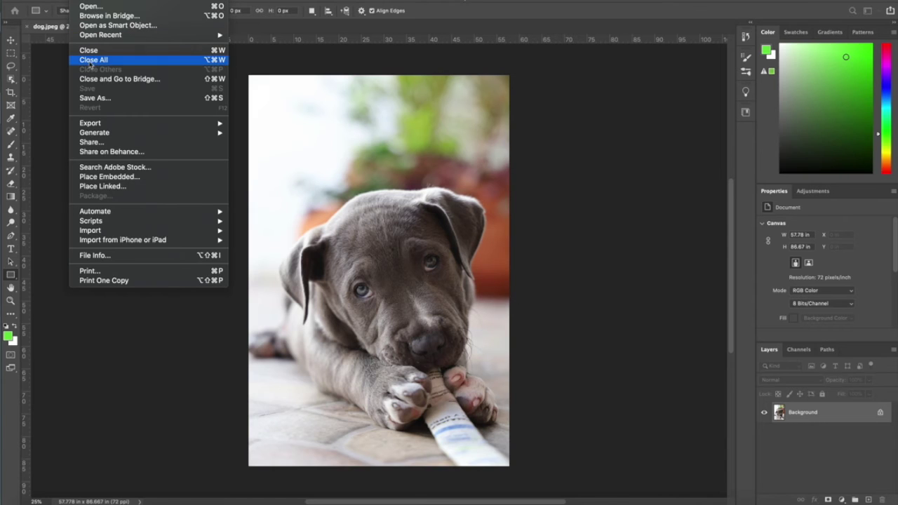
left_click(106, 98)
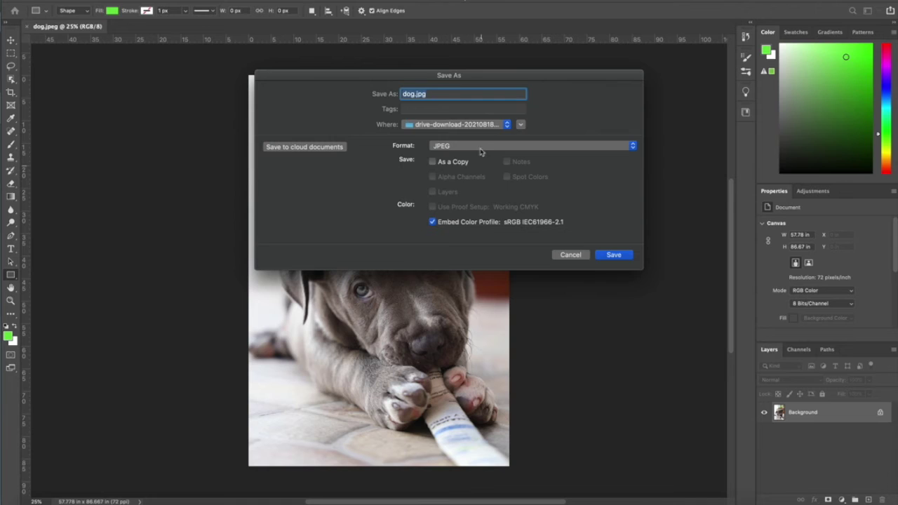
left_click(475, 146)
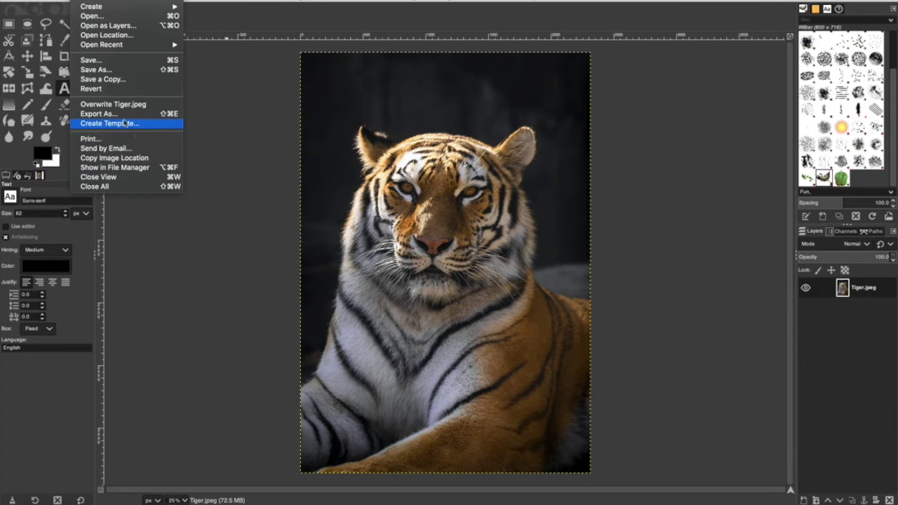
Switch to GIMP, start Export As for Tiger.jpeg and look through the file types available for export
left_click(124, 114)
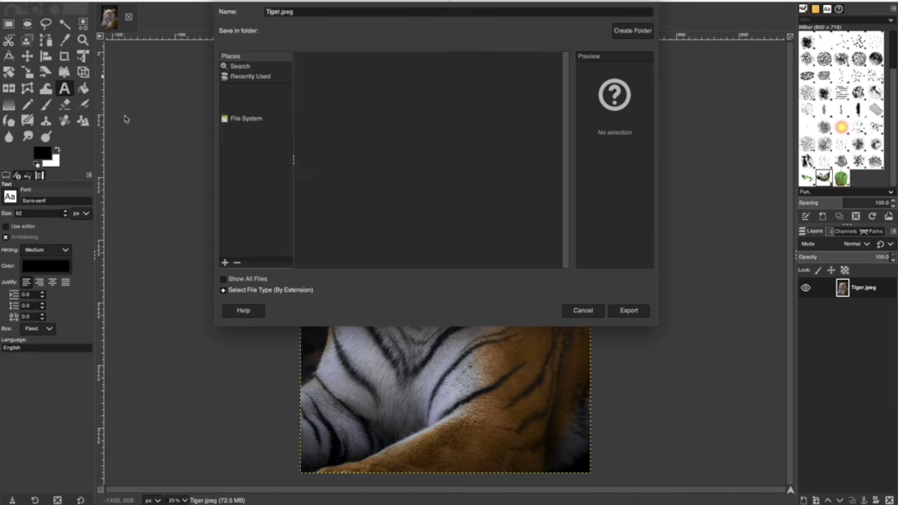
left_click(254, 290)
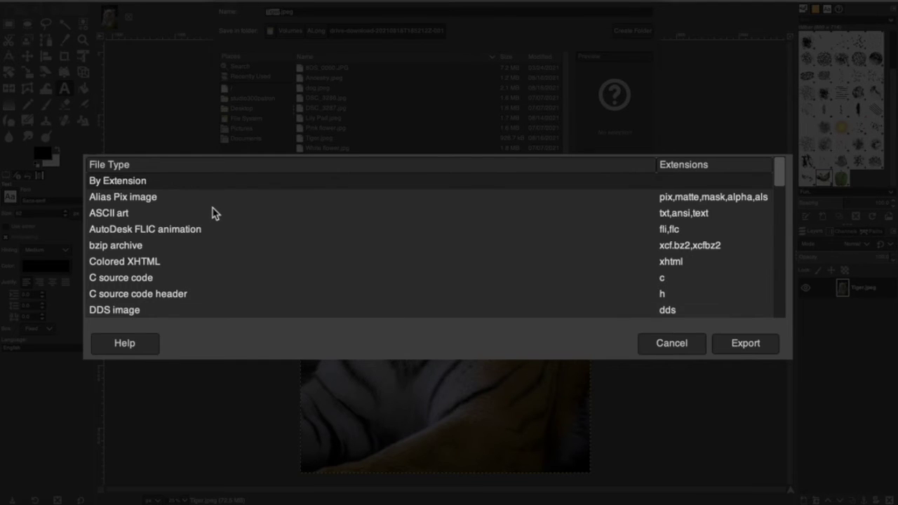
scroll(210, 214, "down", 6)
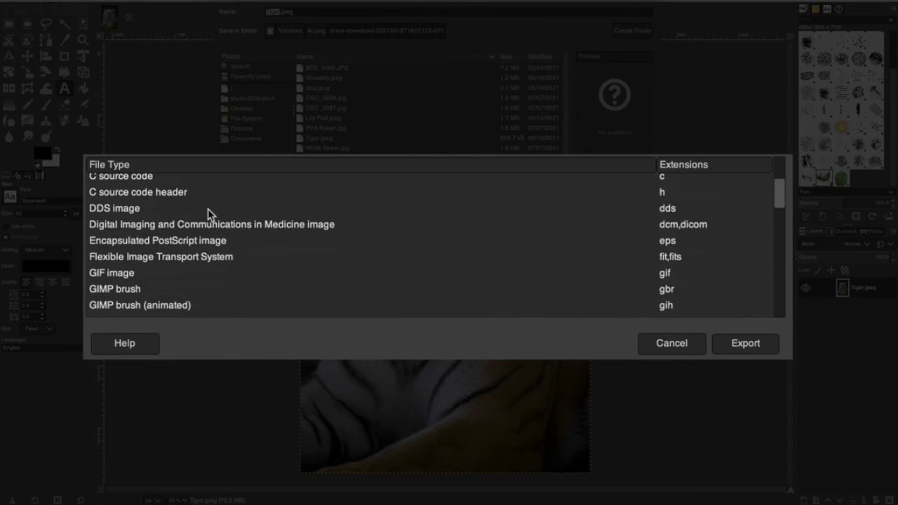
scroll(208, 213, "down", 5)
scroll(209, 217, "down", 4)
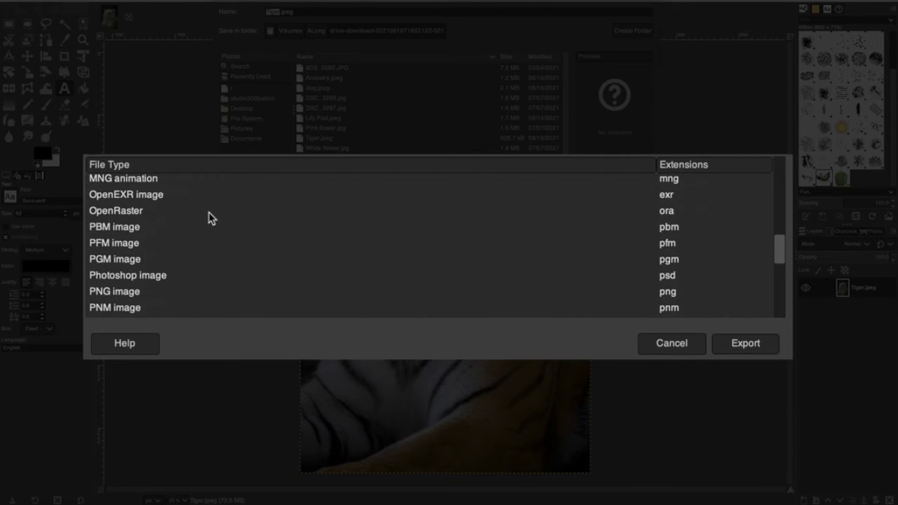
scroll(210, 218, "down", 1)
scroll(210, 217, "down", 1)
scroll(210, 219, "down", 2)
scroll(210, 218, "down", 1)
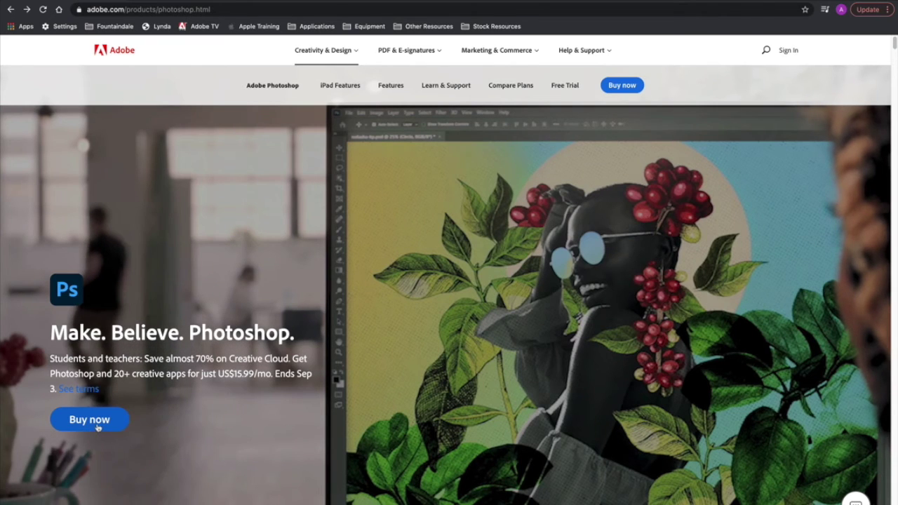
Switch to the browser and go from Adobe's Photoshop page to the Creative Cloud plans and pricing for individuals
left_click(90, 420)
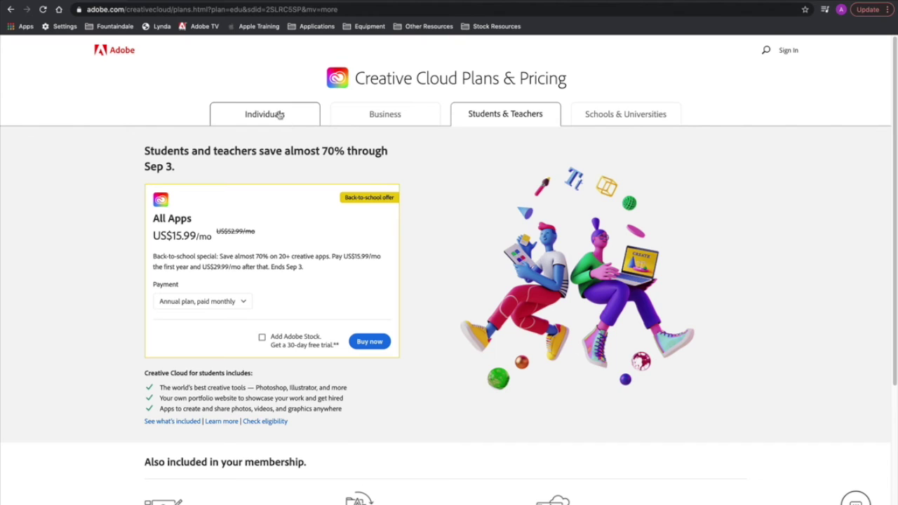
left_click(279, 115)
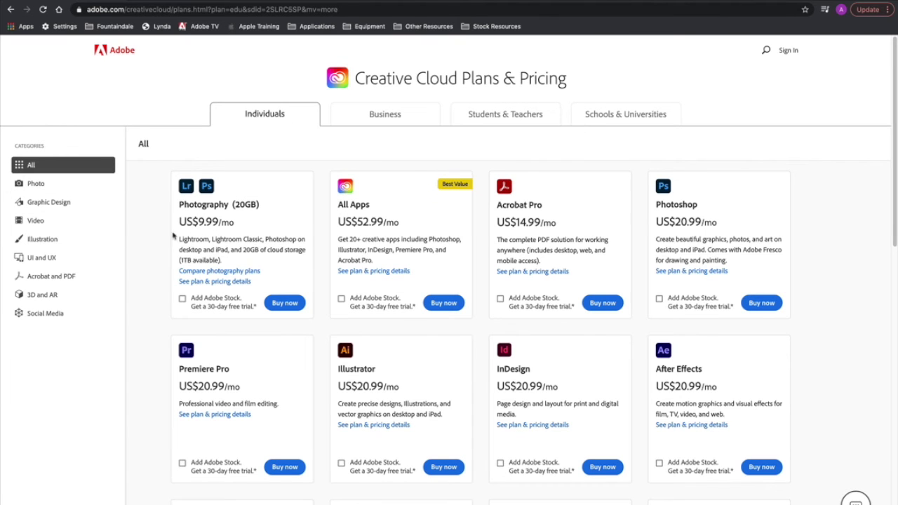
View the Creative Cloud plans for photo work, and return to the Photoshop product page to review its plan options
left_click(44, 185)
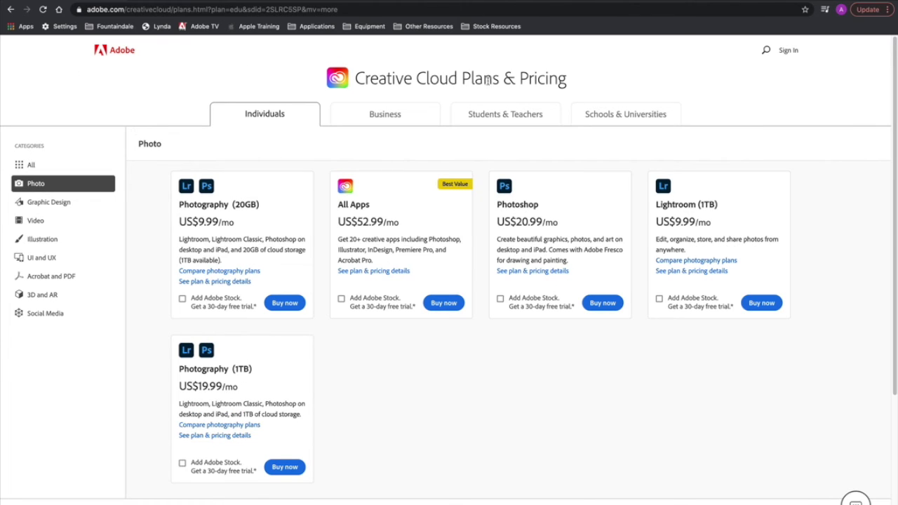
left_click(12, 9)
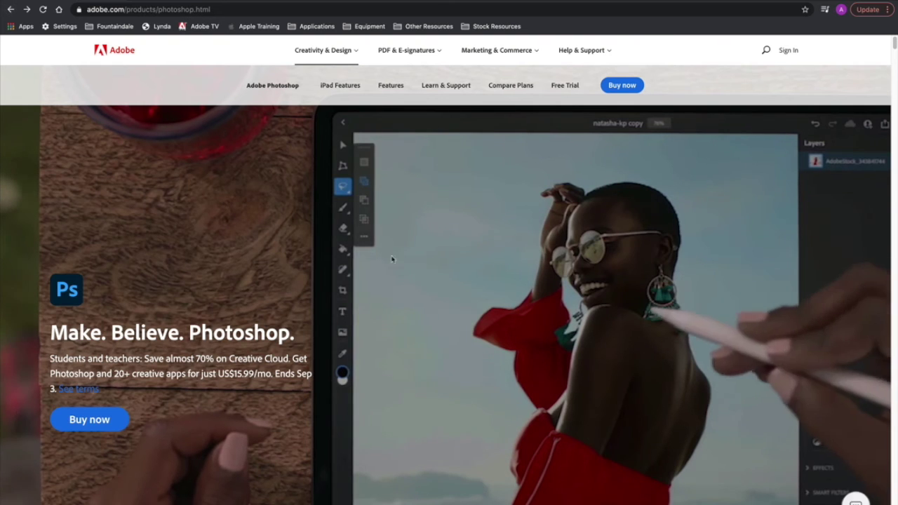
scroll(830, 69, "down", 10)
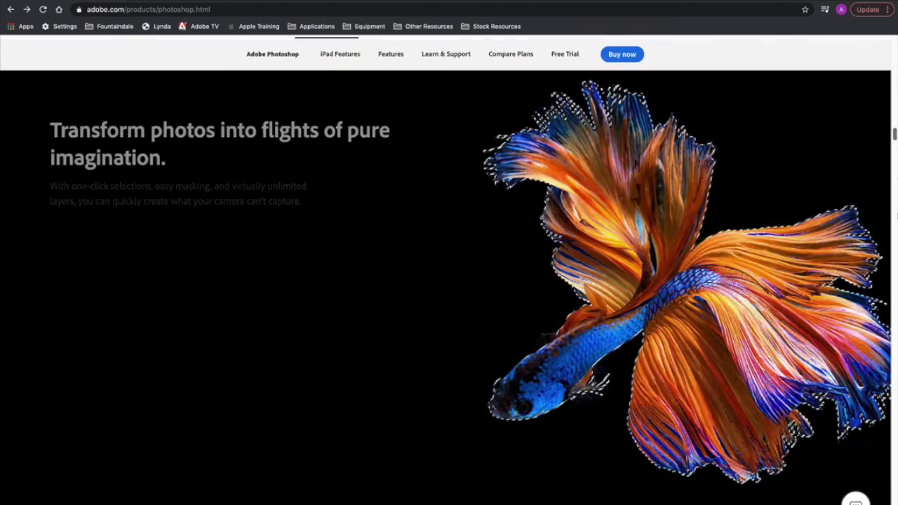
scroll(446, 284, "down", 10)
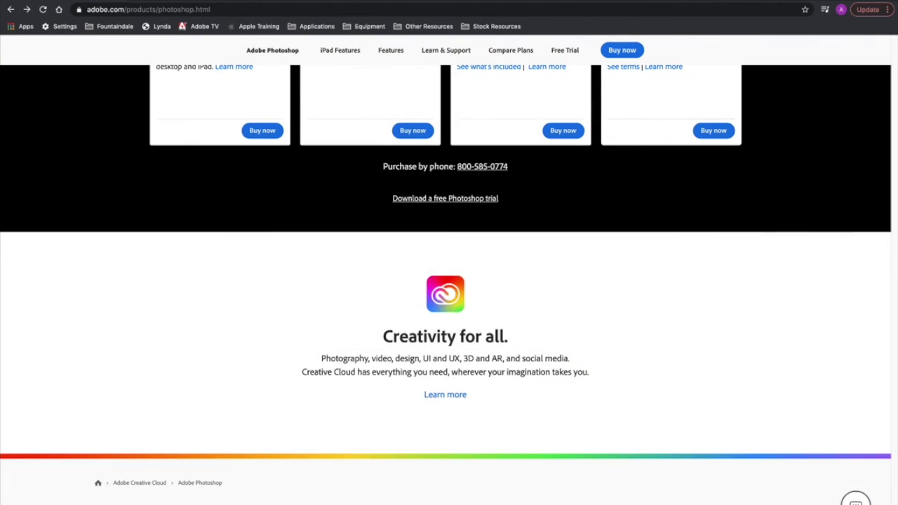
scroll(633, 342, "up", 3)
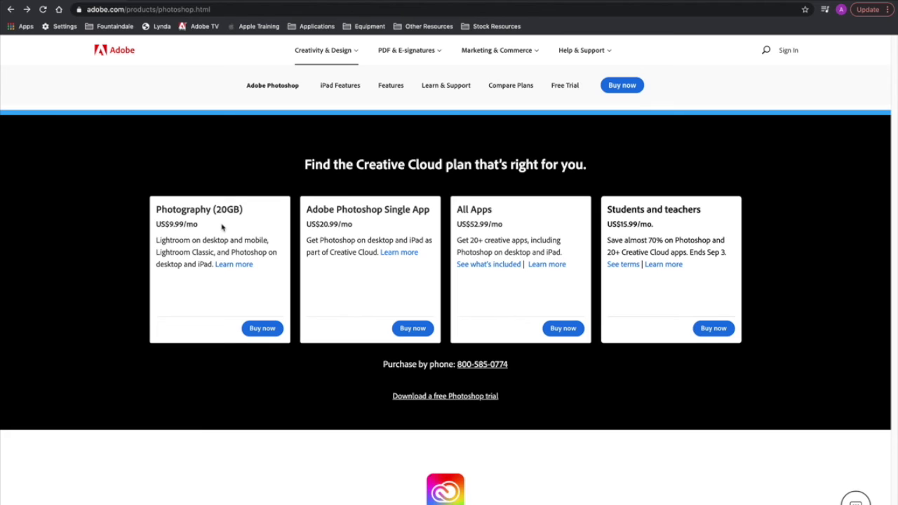
scroll(224, 228, "up", 1)
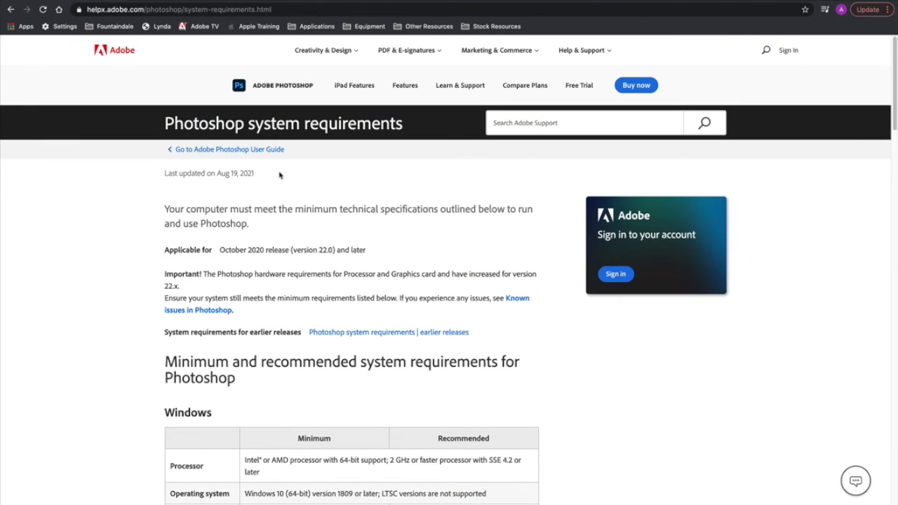
Review Photoshop's minimum and recommended system requirements for Windows on Adobe's help site
scroll(278, 177, "down", 1)
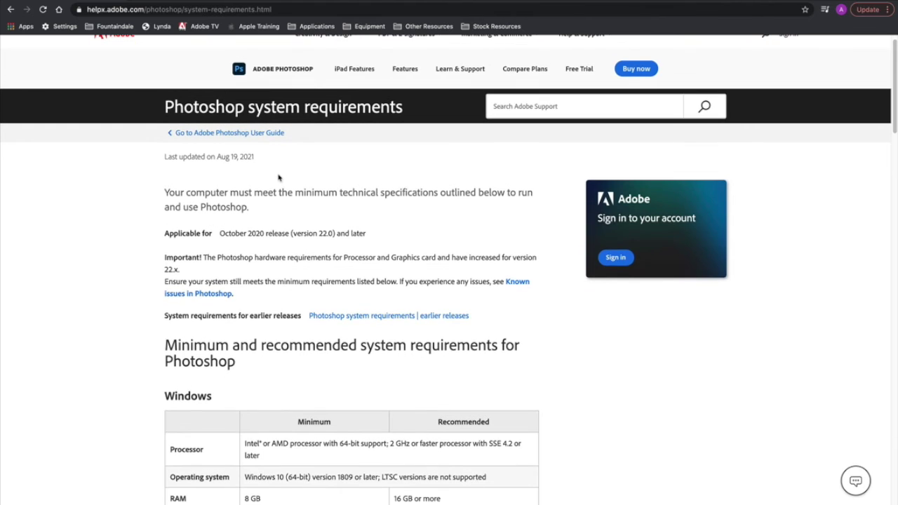
scroll(279, 177, "down", 2)
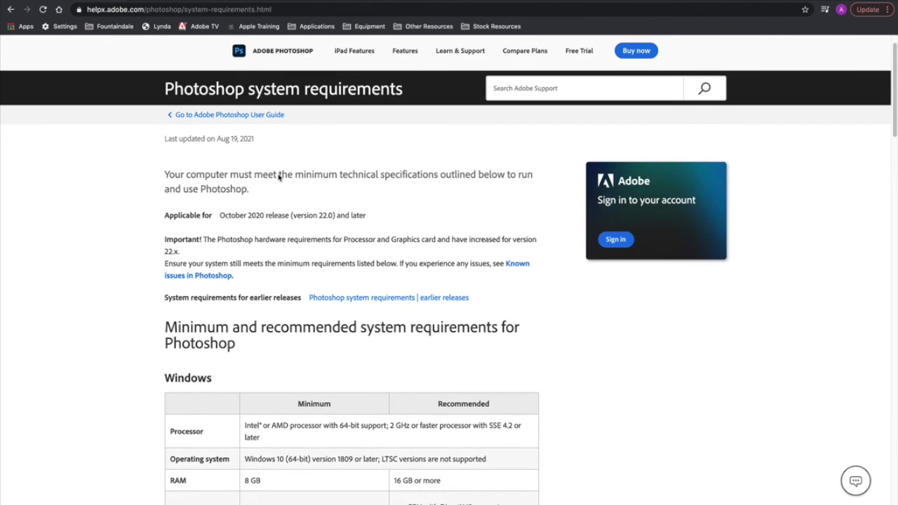
scroll(278, 175, "down", 1)
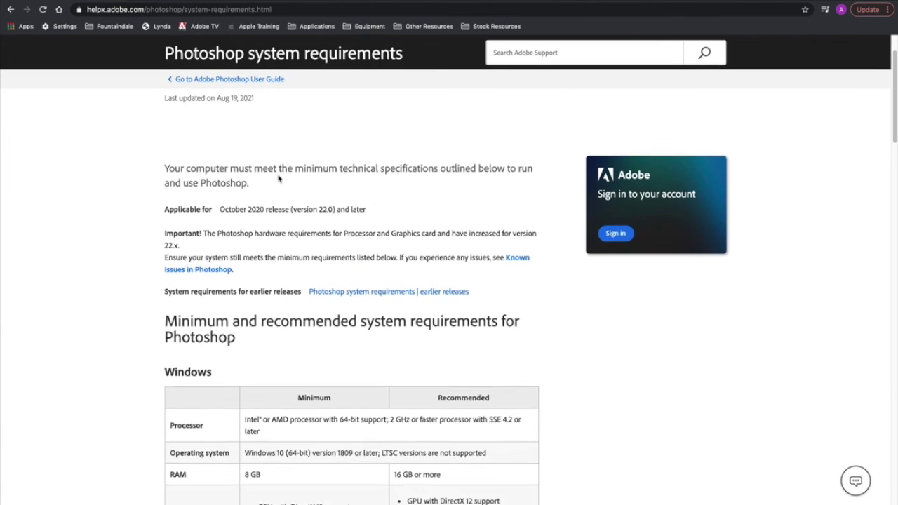
scroll(279, 179, "down", 1)
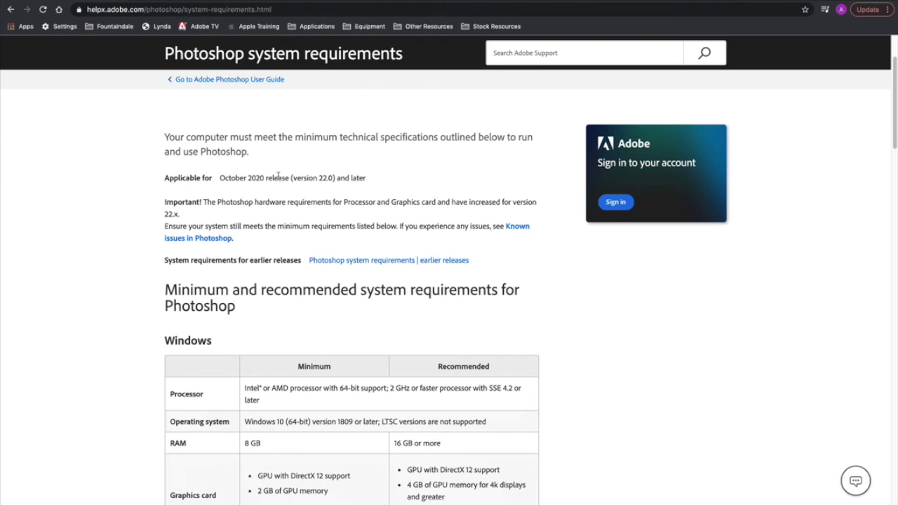
scroll(278, 178, "down", 3)
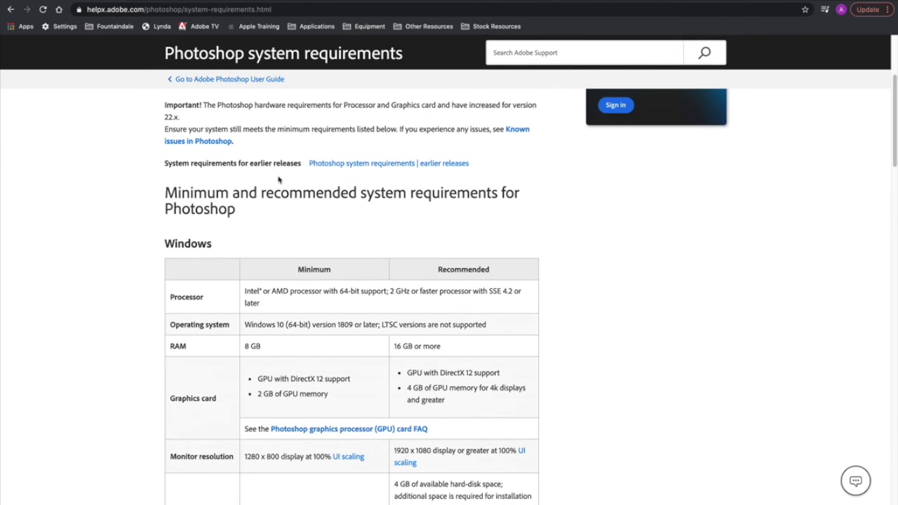
scroll(279, 180, "down", 5)
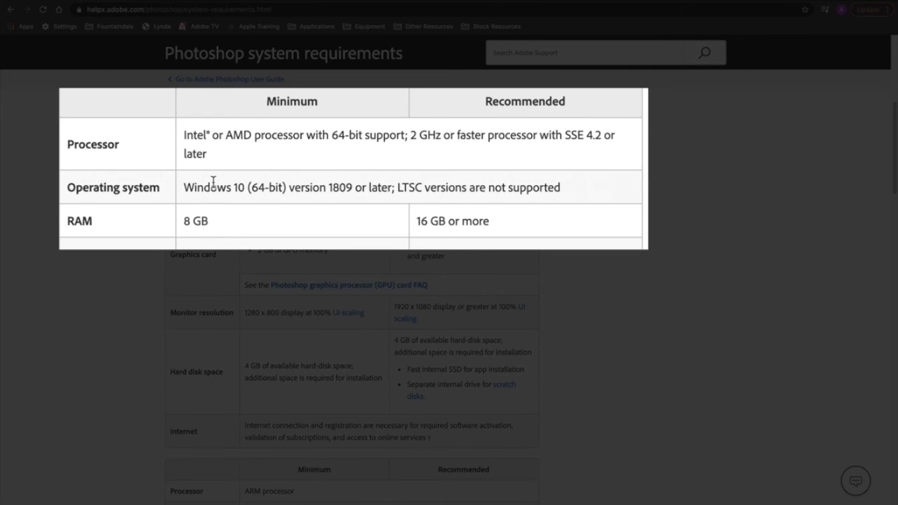
scroll(264, 179, "down", 15)
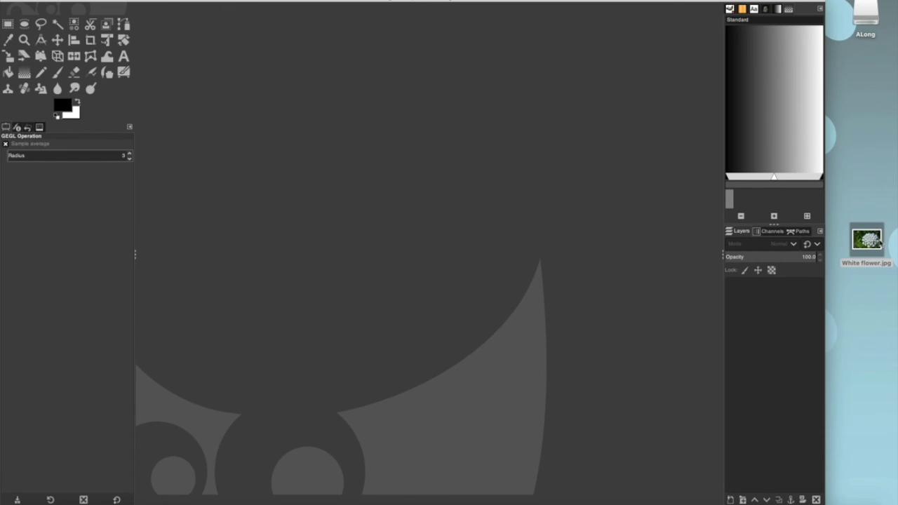
Switch to GIMP and open White flower.jpg from the desktop in its empty workspace
left_click_drag(878, 243, 443, 250)
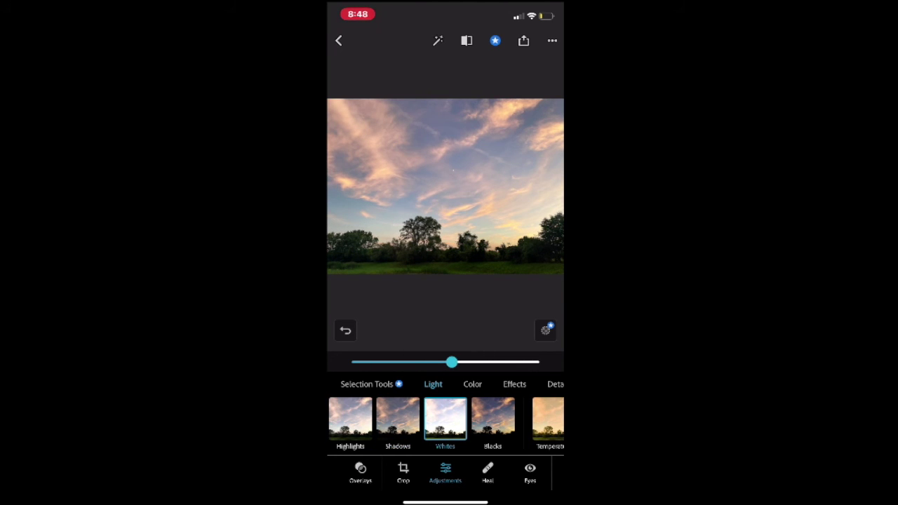
In the mobile Photoshop app, make the sunset photo's color temperature slightly warmer and open the Heal tool
left_click(435, 420)
mouse_move(445, 361)
left_mouse_down()
mouse_move(468, 362)
mouse_move(455, 362)
left_mouse_up()
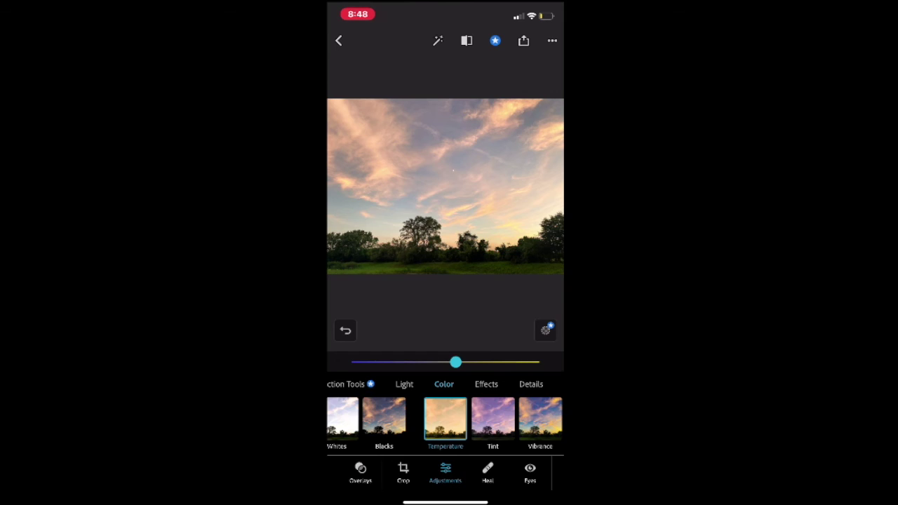
left_click(487, 471)
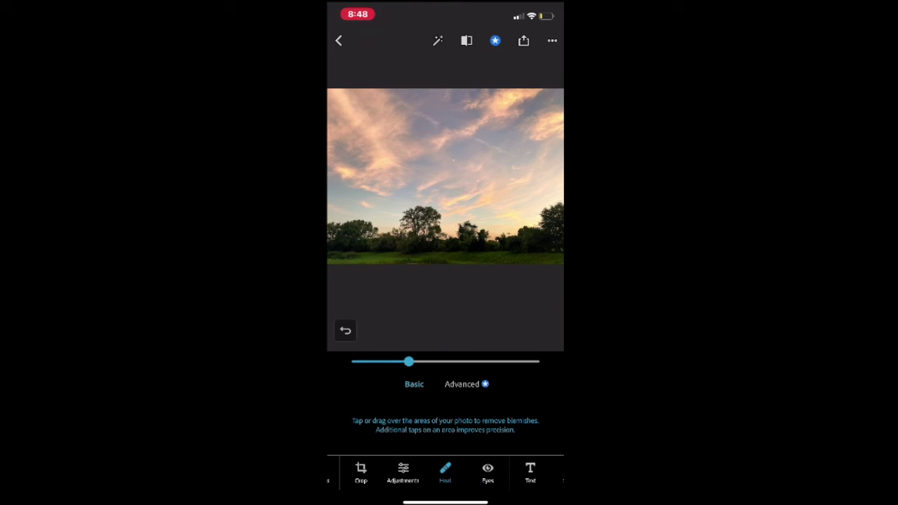
scroll(445, 472, "right", 5)
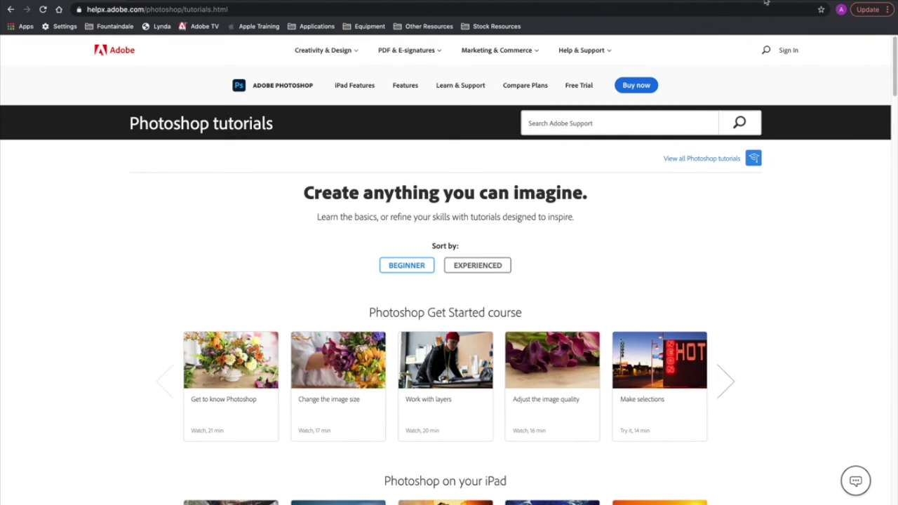
On Adobe's Photoshop tutorials page, show the Experienced tutorials and browse the Photoshop on your iPad series
scroll(421, 172, "down", 2)
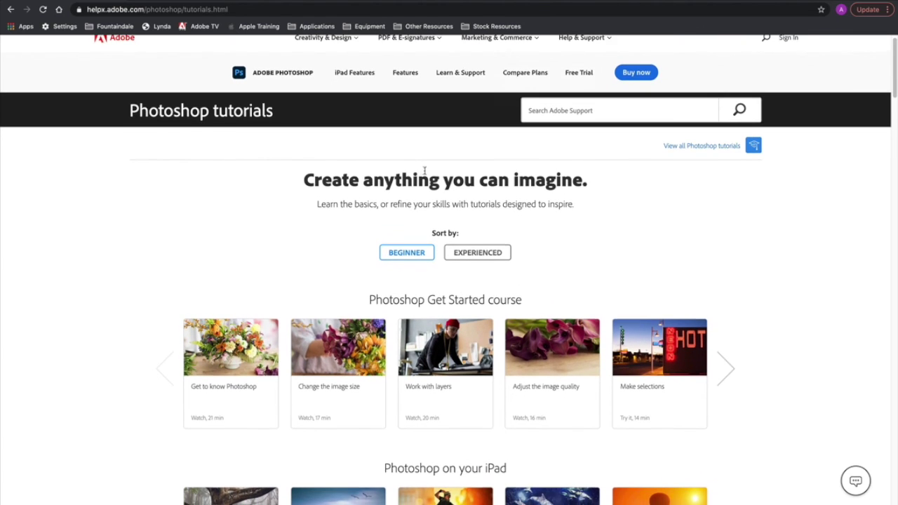
left_click(474, 235)
scroll(511, 243, "down", 3)
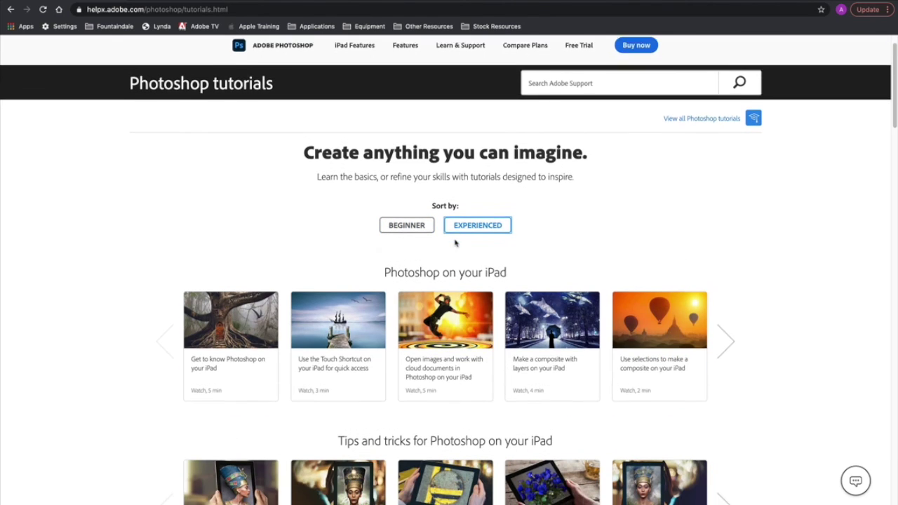
left_click(725, 250)
scroll(719, 304, "down", 4)
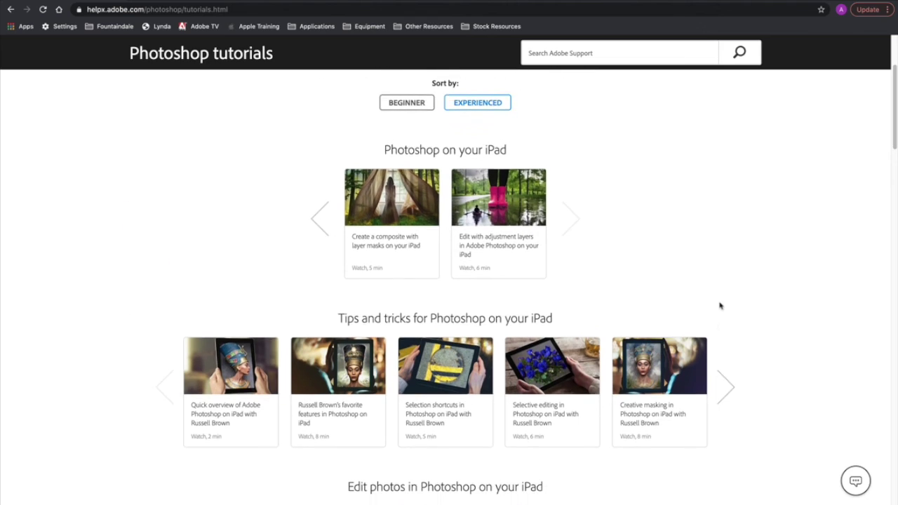
Show the Beginner tutorials and browse the Photoshop Get Started course
scroll(582, 281, "up", 5)
left_click(406, 266)
scroll(544, 296, "down", 2)
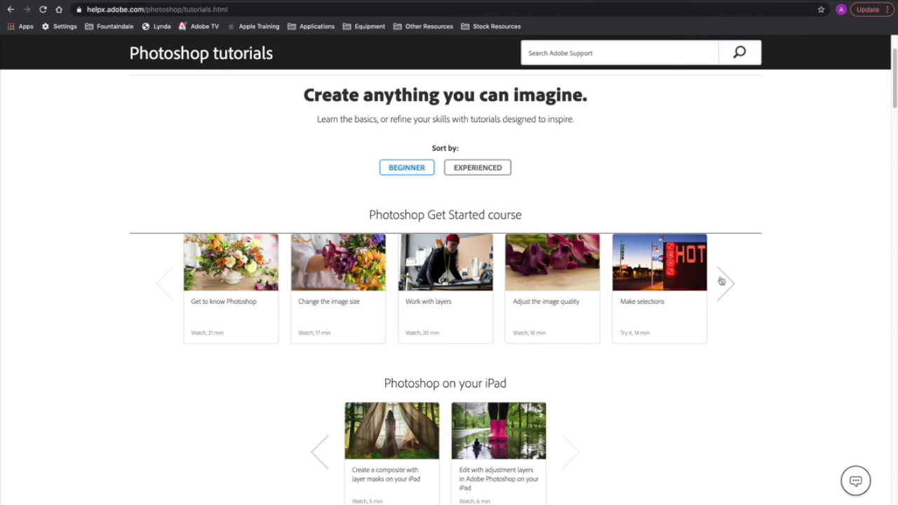
left_click(725, 283)
scroll(639, 305, "down", 8)
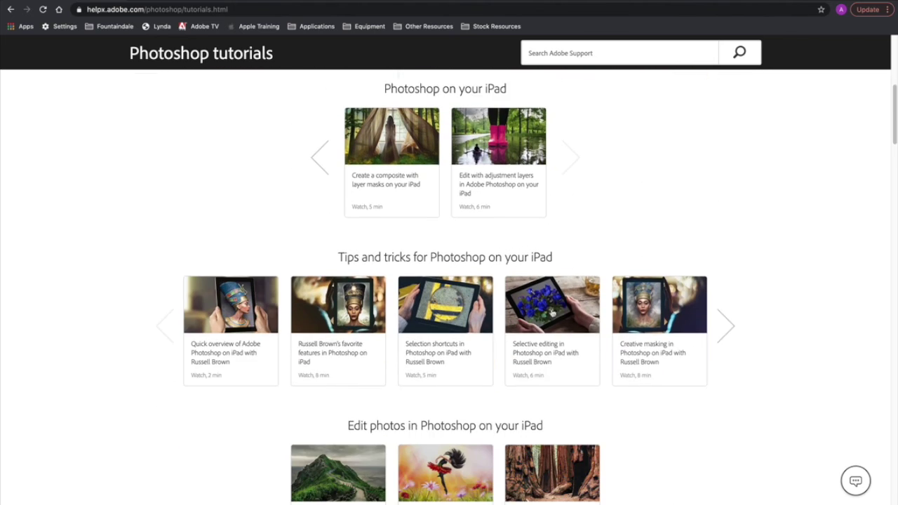
Look through the Quick start tutorials and the beginner photo editing and selections courses
scroll(621, 307, "down", 10)
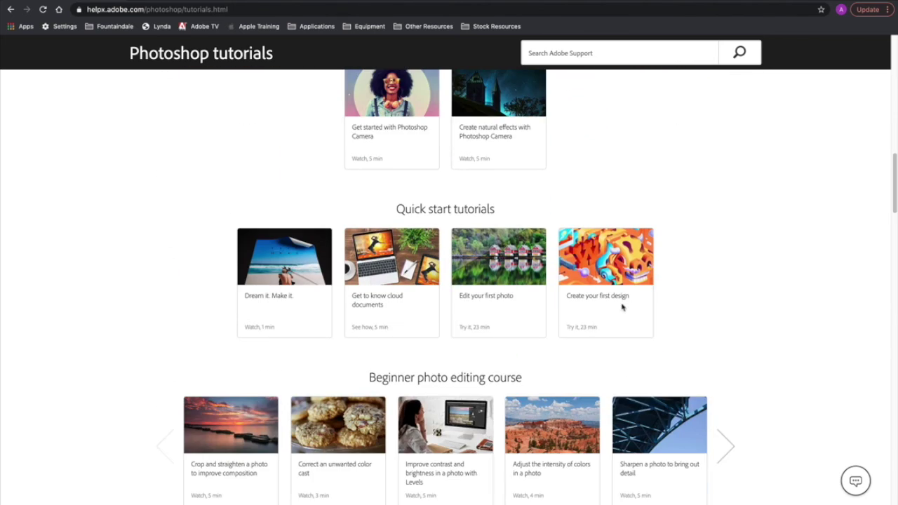
scroll(621, 307, "down", 2)
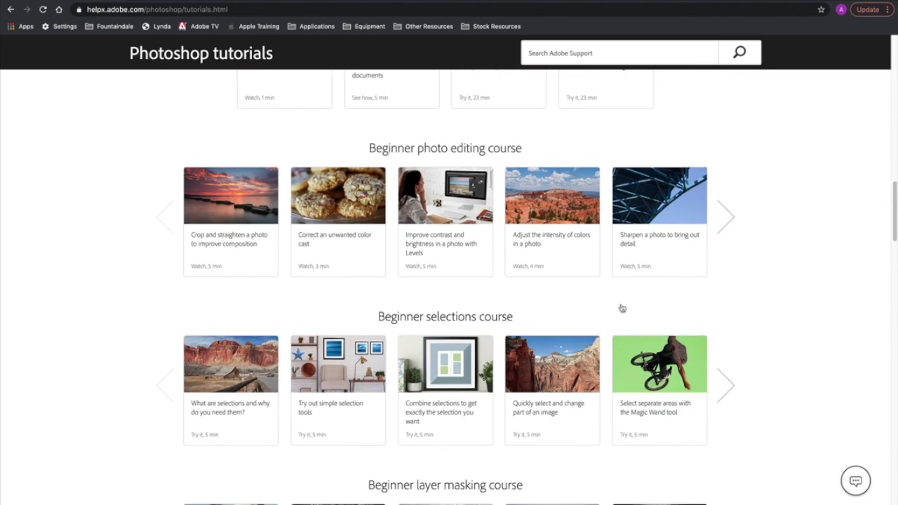
left_click(727, 232)
scroll(725, 231, "down", 3)
left_click(719, 236)
scroll(666, 270, "down", 6)
scroll(667, 273, "down", 2)
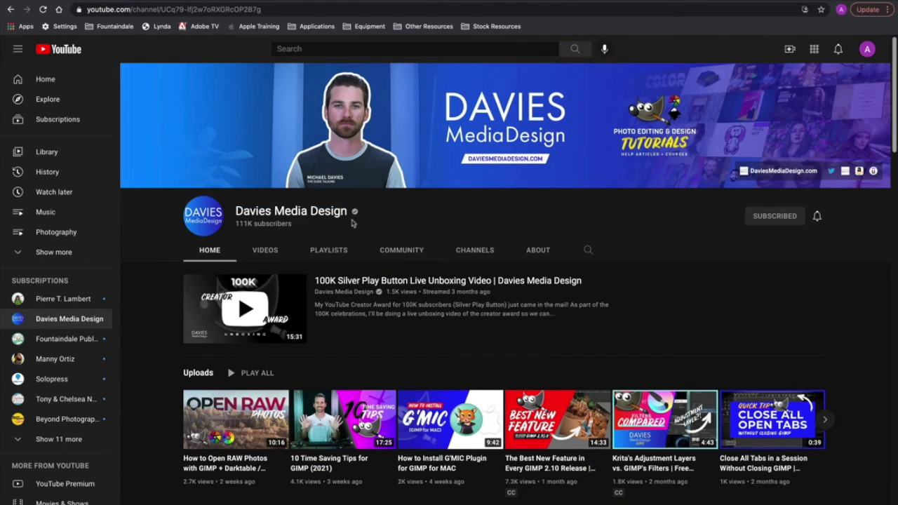
Browse the GIMP tutorial playlists on the Davies Media Design YouTube channel
scroll(353, 224, "down", 8)
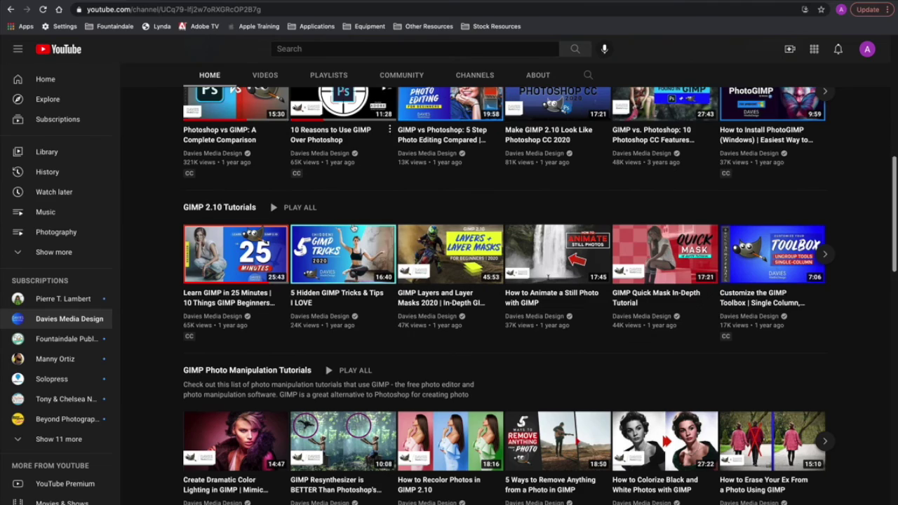
scroll(354, 226, "up", 1)
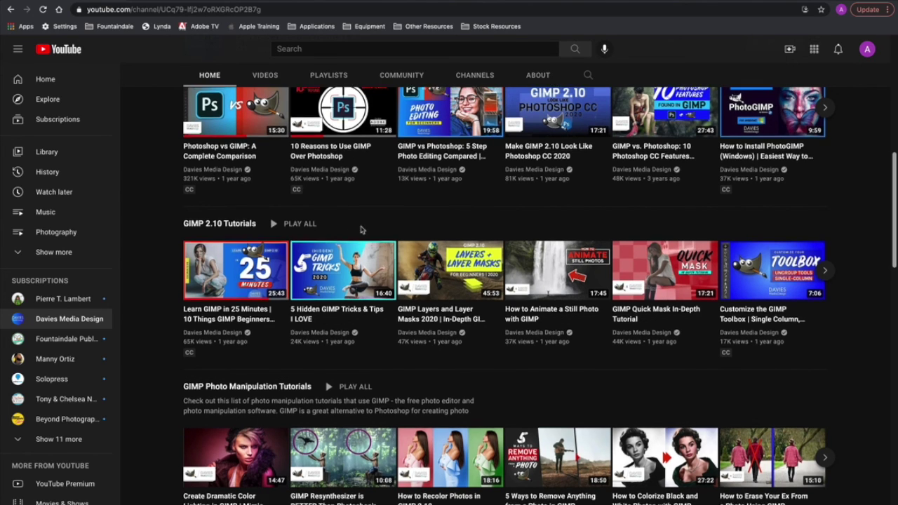
scroll(360, 228, "down", 2)
scroll(360, 226, "up", 3)
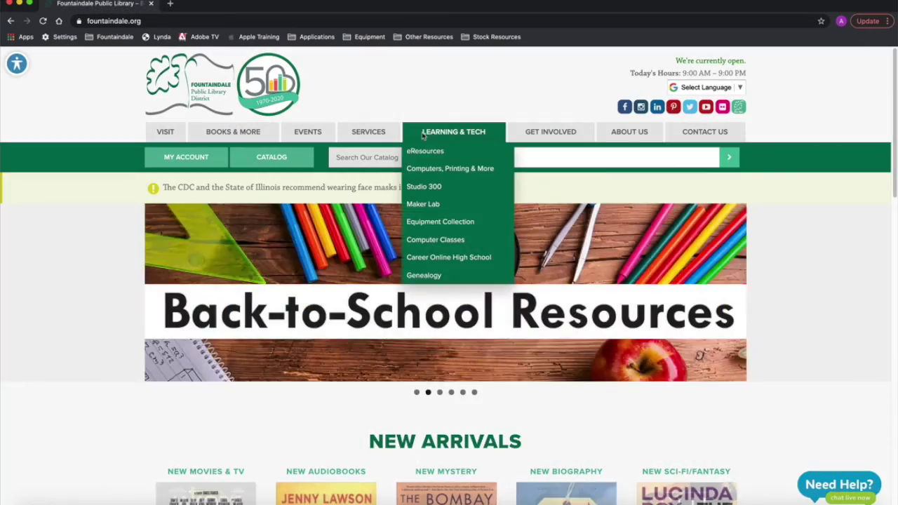
From the Fountaindale library website's eResources, find the Lifelong Learning category and open LinkedIn Learning (Lynda.com)
left_click(424, 152)
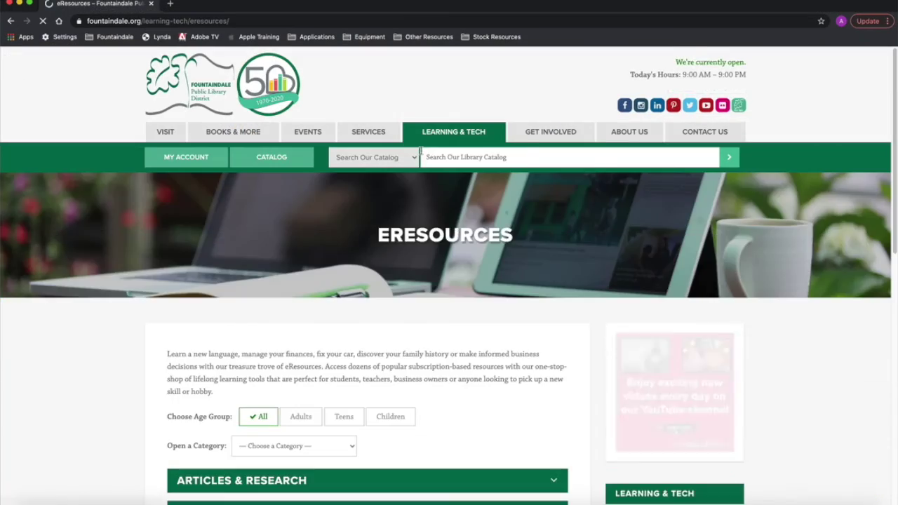
scroll(330, 235, "down", 5)
left_click(249, 333)
scroll(268, 360, "down", 3)
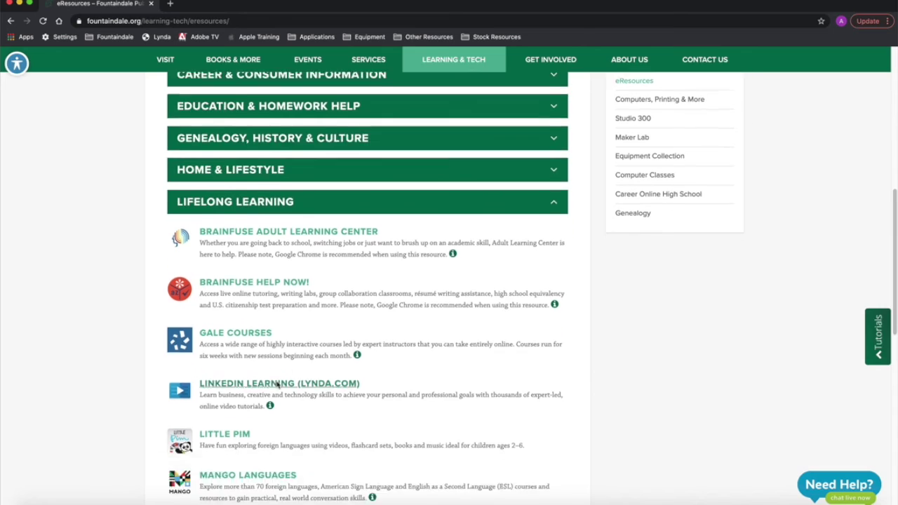
left_click(268, 359)
left_click(188, 336)
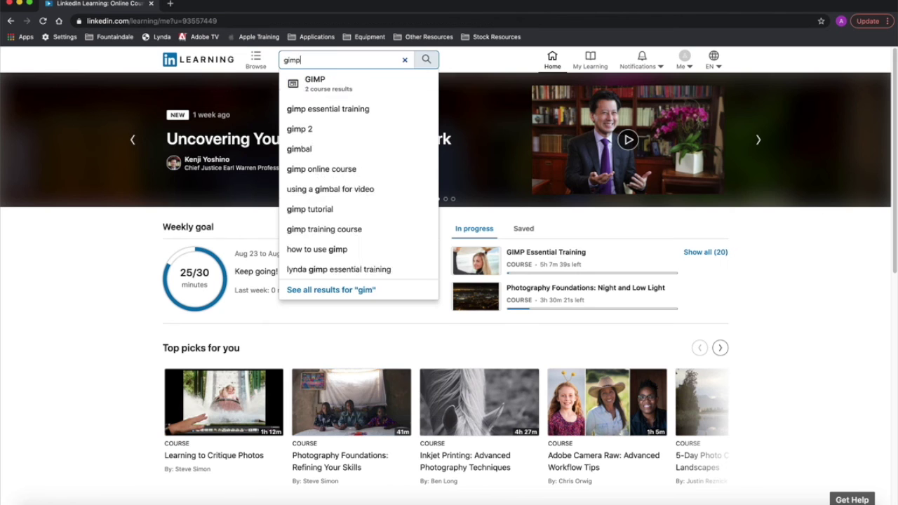
Search LinkedIn Learning for "gimp 2" and look over the course results
left_click(338, 122)
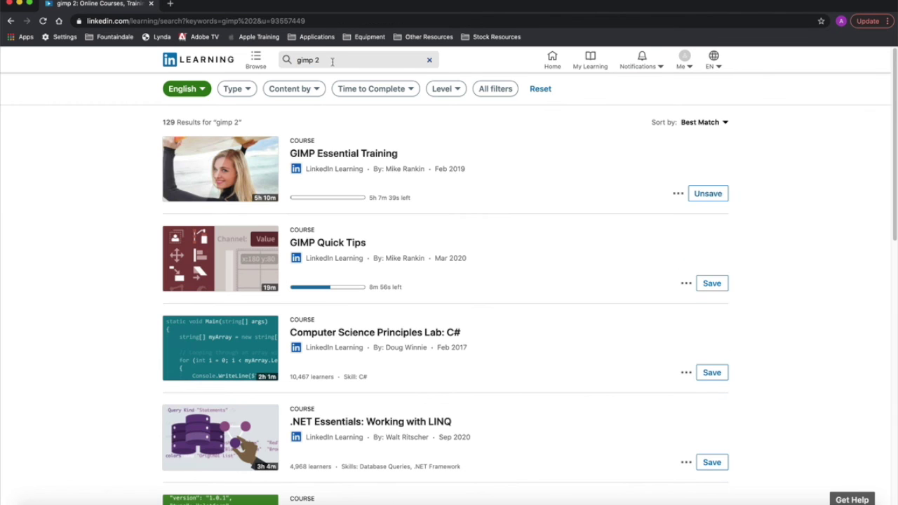
scroll(325, 257, "down", 1)
scroll(112, 120, "up", 1)
Search LinkedIn Learning for Adobe Photoshop courses and browse the results
left_click(329, 61)
type("Photoshop")
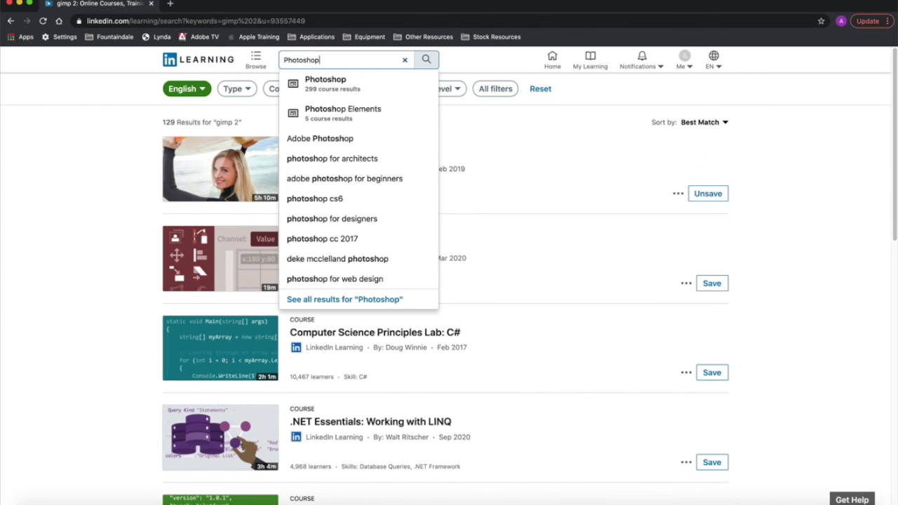
left_click(335, 137)
scroll(335, 137, "down", 5)
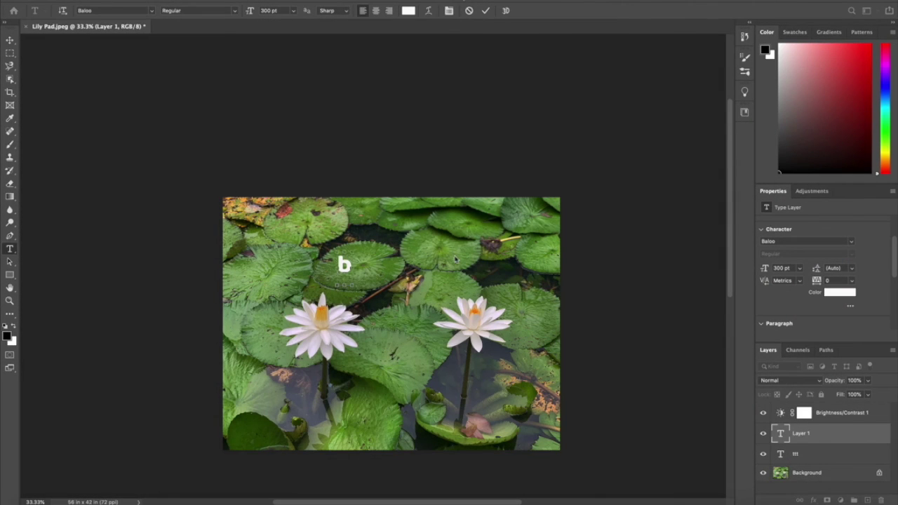
Complete the text "Lillies by the Pond" on the lily pad photo and move it so it fits above the flowers
type("by the Pond")
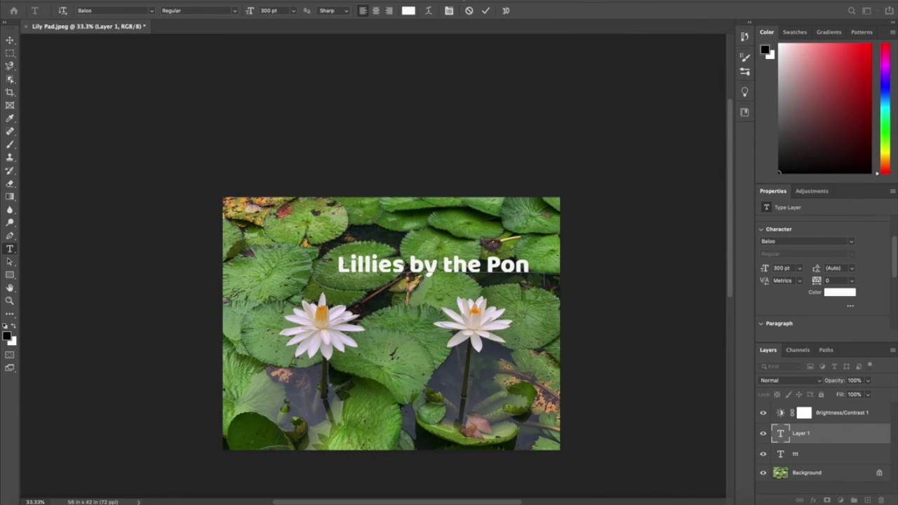
left_click(10, 40)
left_click_drag(404, 259, 307, 267)
Set the font of the "Lillies by the Pond" text to Apple Chancery and move the text up, closer to the photo's upper edge
double_click(332, 271)
left_click(851, 240)
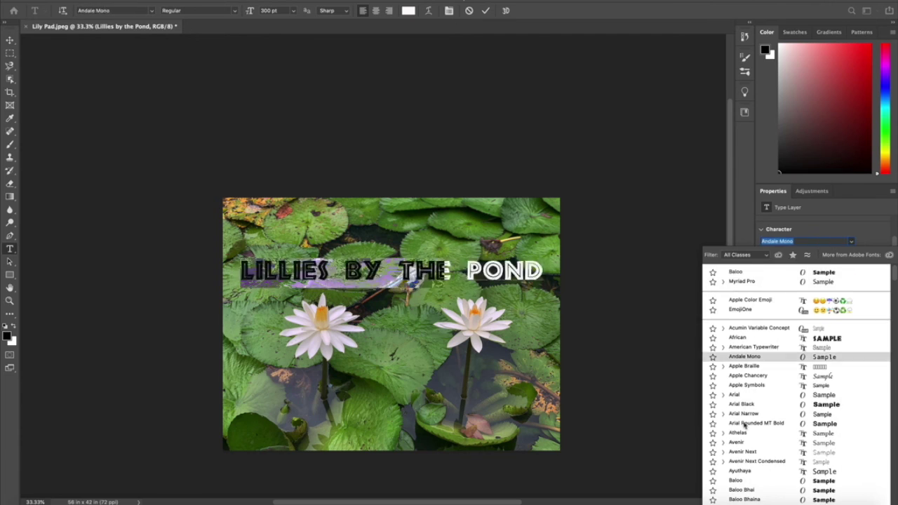
left_click(747, 352)
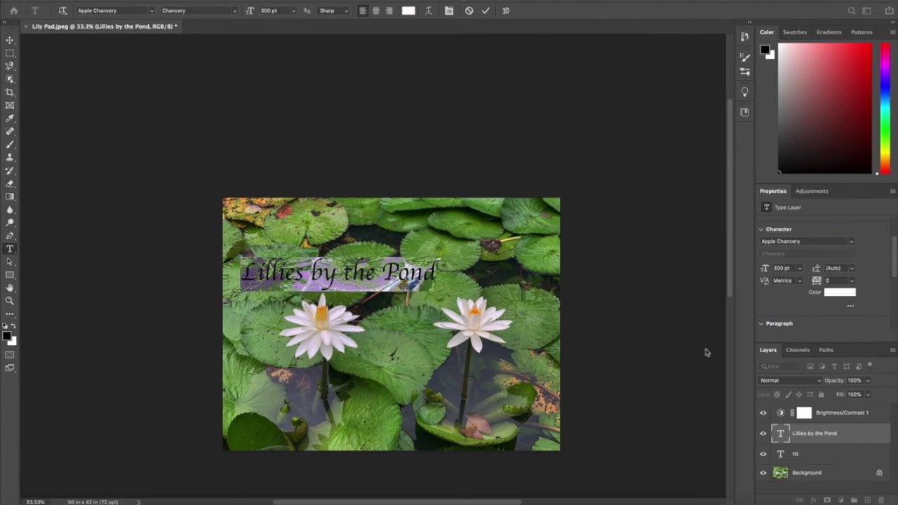
left_click(10, 40)
left_click_drag(383, 264, 382, 231)
double_click(336, 240)
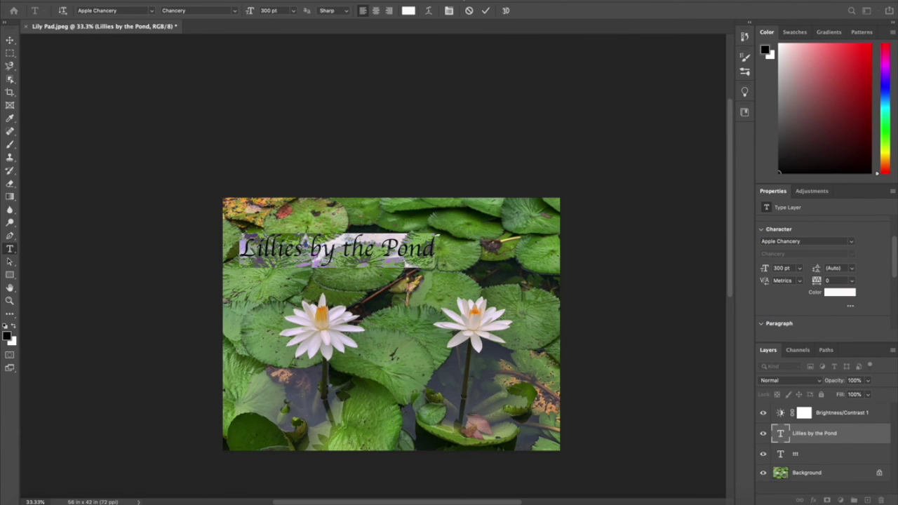
Delete the leftover text layer above the Background and reposition the "Lillies by the Pond" text slightly
left_click_drag(874, 456, 880, 500)
left_click_drag(368, 252, 366, 262)
left_click_drag(402, 254, 400, 257)
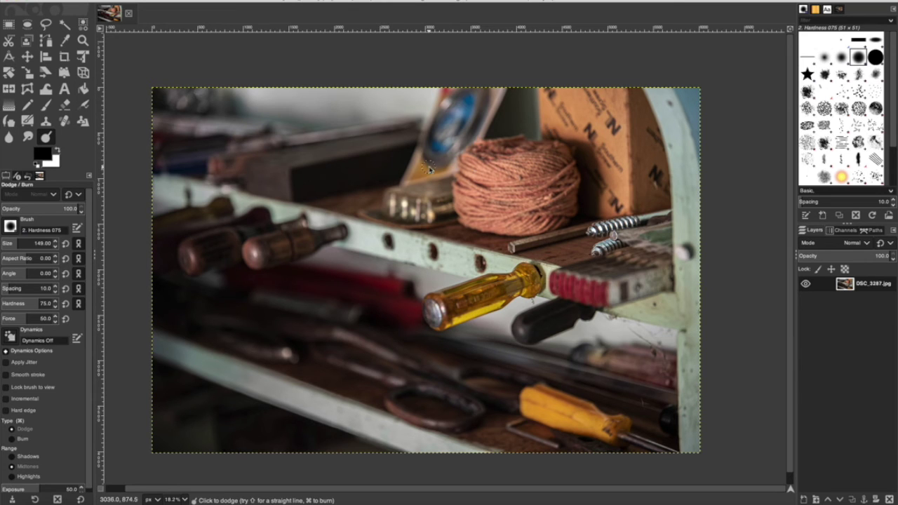
Switch to GIMP and lighten the ball of twine on the shelf with the Dodge tool, using the midtones range
left_click(83, 41)
scroll(531, 164, "up", 5)
scroll(531, 164, "down", 4)
scroll(530, 164, "up", 2)
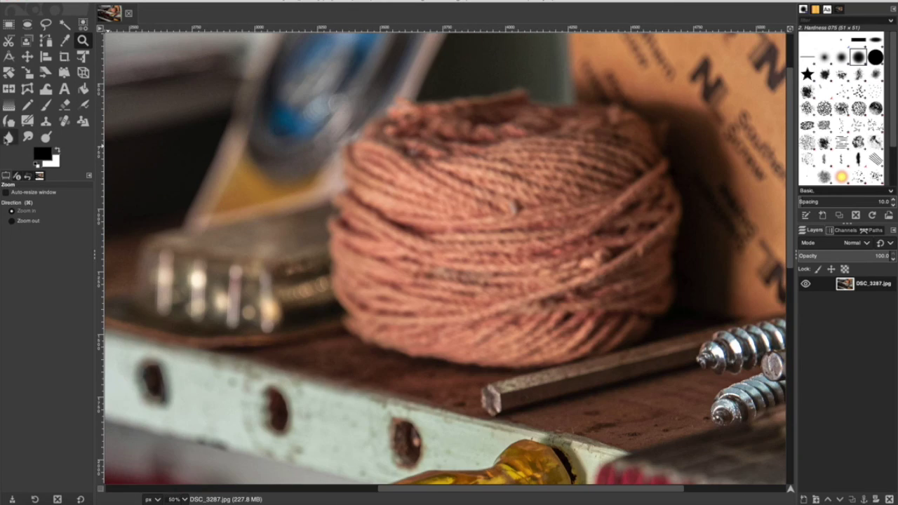
left_click(46, 137)
mouse_move(468, 180)
left_mouse_down()
mouse_move(411, 207)
mouse_move(396, 295)
mouse_move(351, 284)
mouse_move(491, 280)
mouse_move(393, 203)
mouse_move(489, 143)
mouse_move(378, 151)
mouse_move(603, 144)
mouse_move(631, 266)
mouse_move(398, 323)
mouse_move(554, 337)
mouse_move(631, 316)
mouse_move(491, 253)
left_mouse_up()
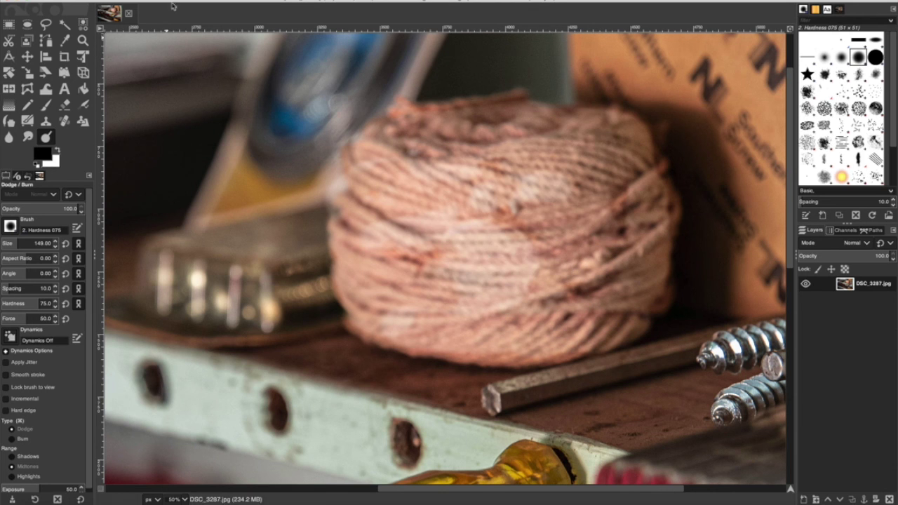
left_click(83, 41)
scroll(542, 167, "down", 6)
scroll(543, 167, "up", 3)
scroll(540, 171, "up", 4)
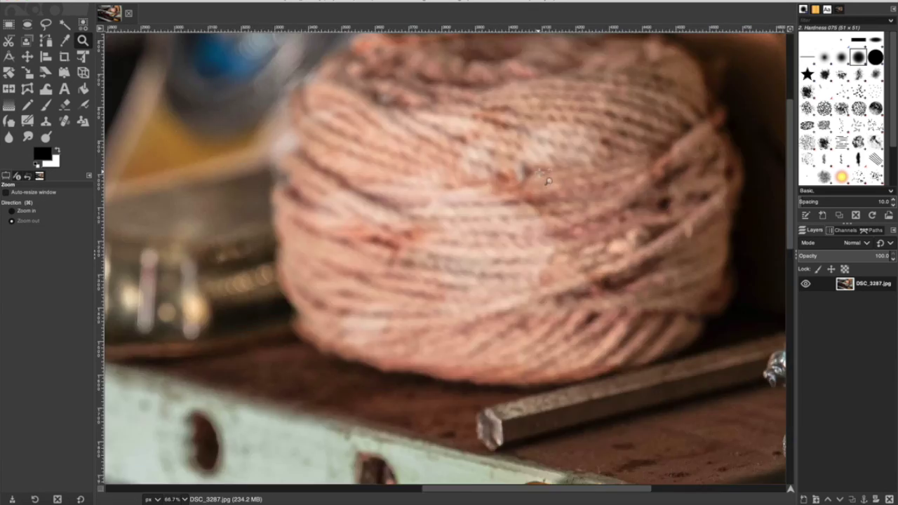
key("shift+ctrl+j")
key("shift+d")
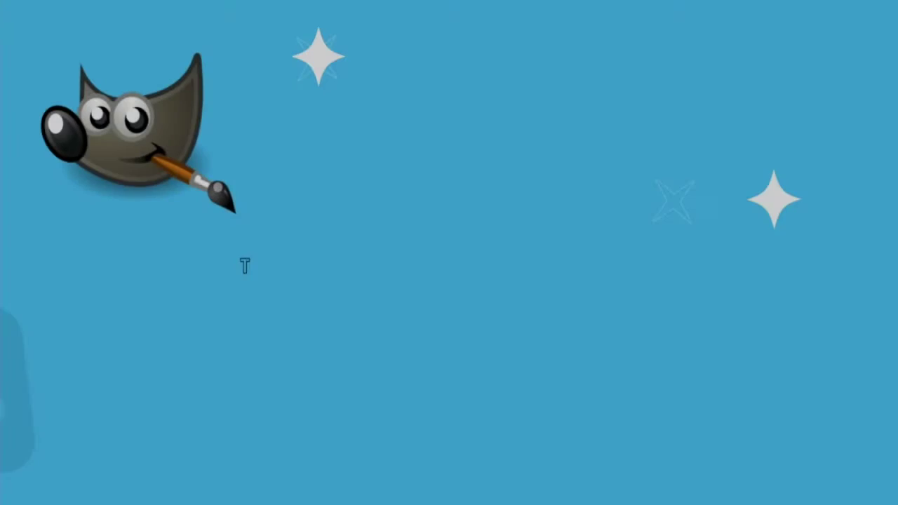